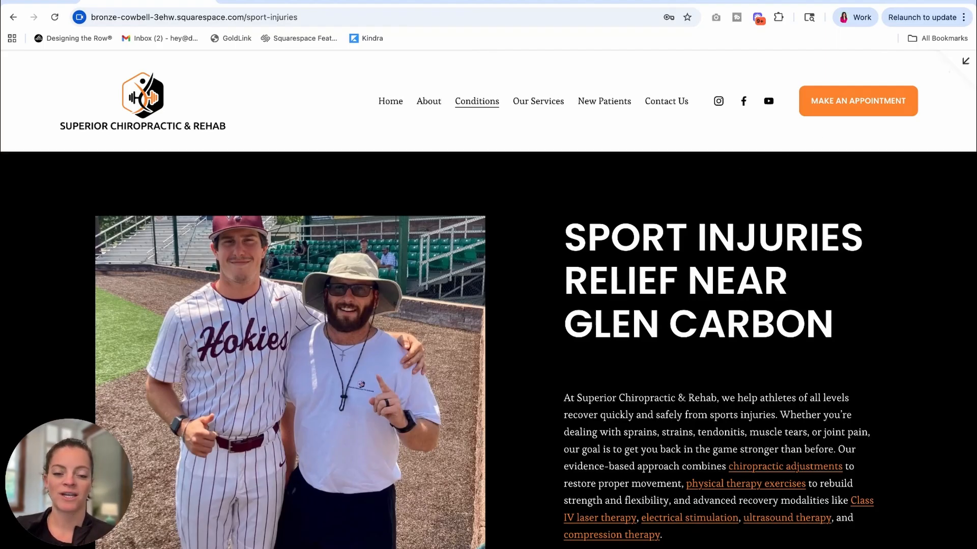
Step: Open the Sport Injuries page for editing and insert the saved Headache Relief banner section above the existing content
{"action": "left_click", "coordinate": [962, 65]}
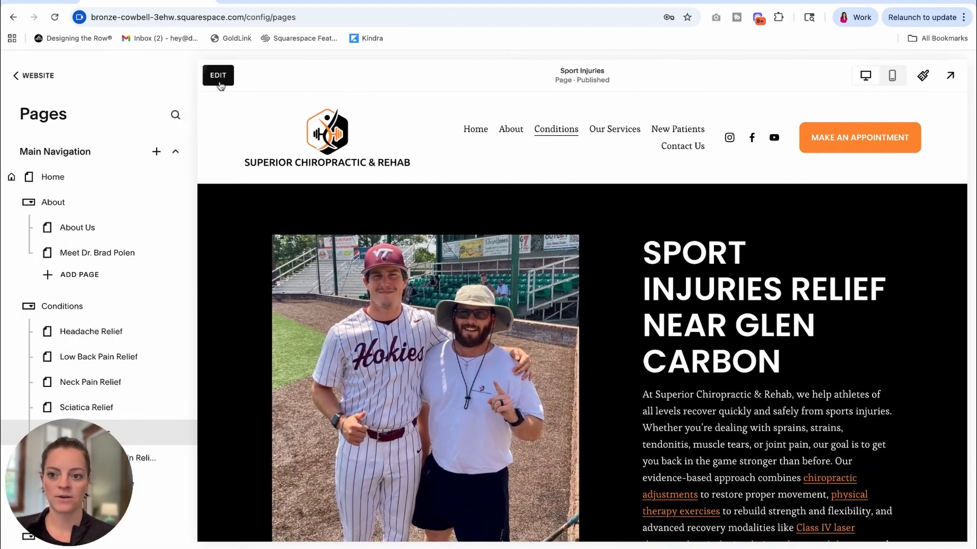
{"action": "left_click", "coordinate": [218, 77]}
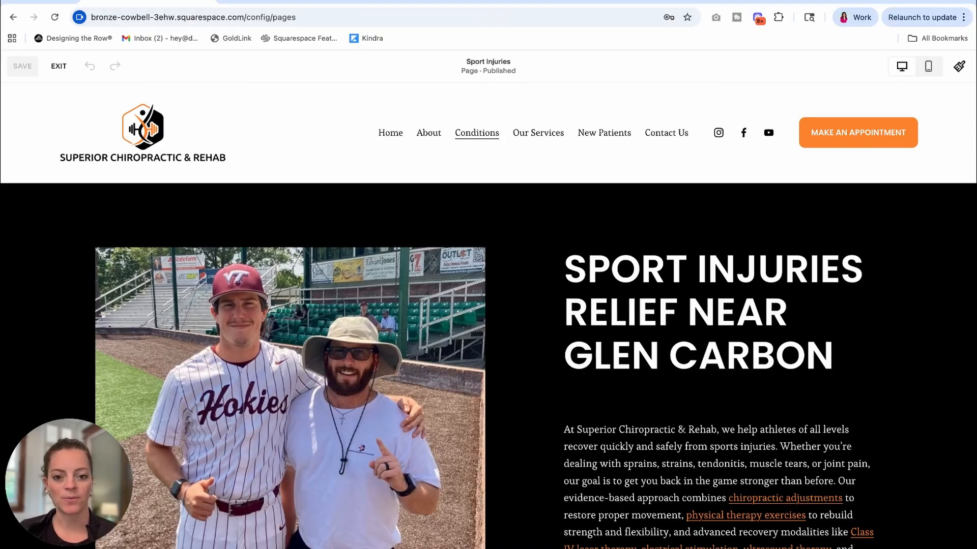
{"action": "left_click", "coordinate": [476, 186]}
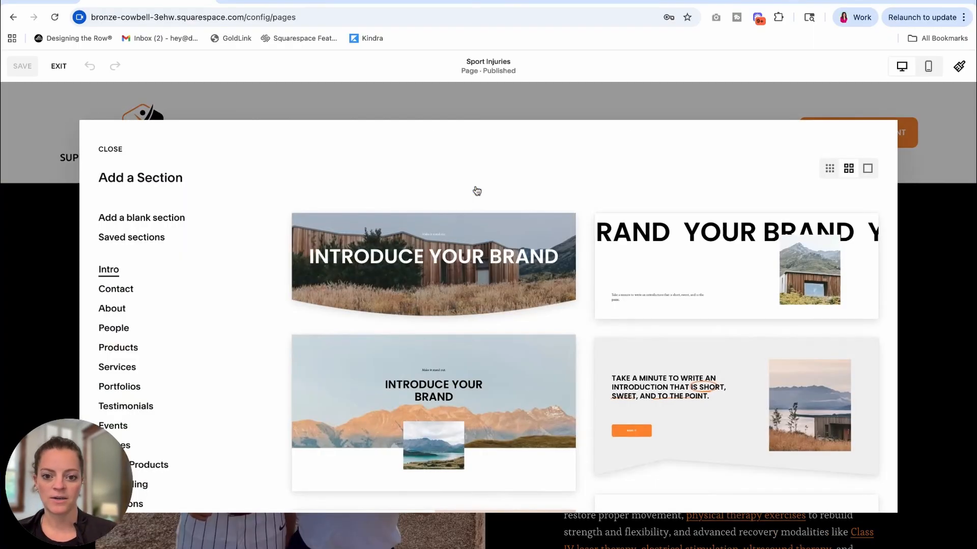
{"action": "left_click", "coordinate": [161, 238]}
{"action": "left_click", "coordinate": [398, 260]}
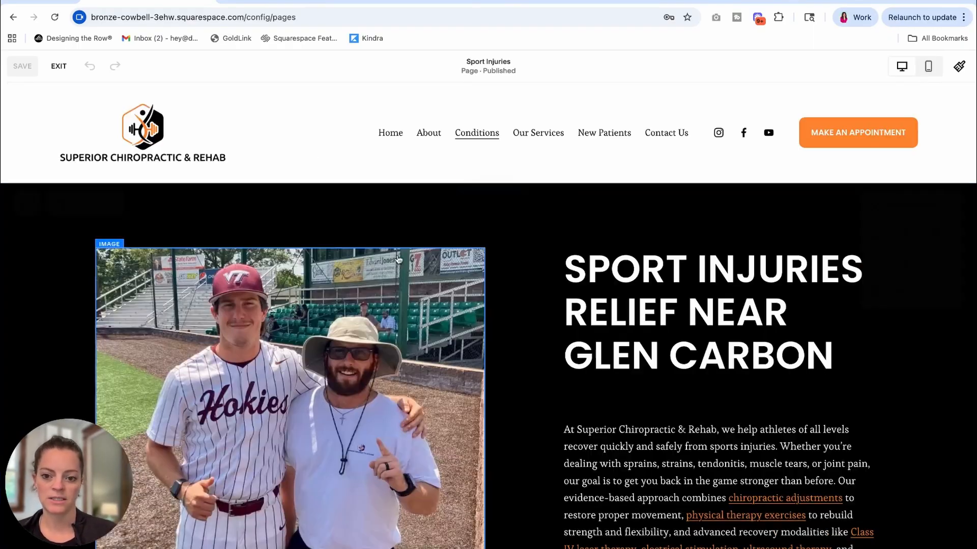
Step: Replace "HEADACHE" with "SPORTS INJURIES" in the banner heading
{"action": "scroll", "coordinate": [487, 315], "scroll_direction": "down", "scroll_amount": 3}
{"action": "scroll", "coordinate": [490, 316], "scroll_direction": "down", "scroll_amount": 2}
{"action": "scroll", "coordinate": [633, 370], "scroll_direction": "down", "scroll_amount": 1}
{"action": "scroll", "coordinate": [646, 362], "scroll_direction": "up", "scroll_amount": 2}
{"action": "scroll", "coordinate": [646, 361], "scroll_direction": "up", "scroll_amount": 1}
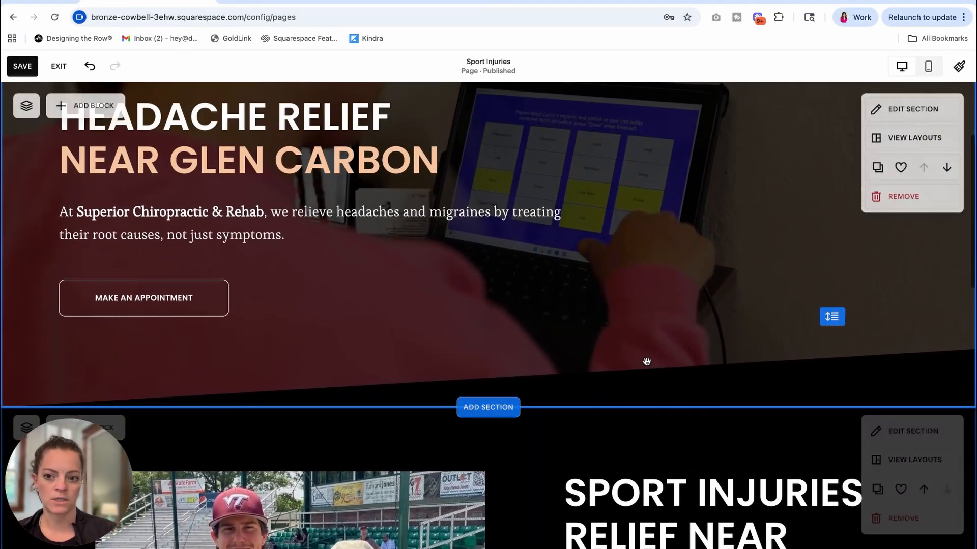
{"action": "scroll", "coordinate": [646, 359], "scroll_direction": "down", "scroll_amount": 2}
{"action": "scroll", "coordinate": [645, 360], "scroll_direction": "up", "scroll_amount": 1}
{"action": "scroll", "coordinate": [388, 273], "scroll_direction": "up", "scroll_amount": 5}
{"action": "left_click", "coordinate": [388, 273]}
{"action": "scroll", "coordinate": [388, 273], "scroll_direction": "down", "scroll_amount": 5}
{"action": "scroll", "coordinate": [388, 273], "scroll_direction": "up", "scroll_amount": 4}
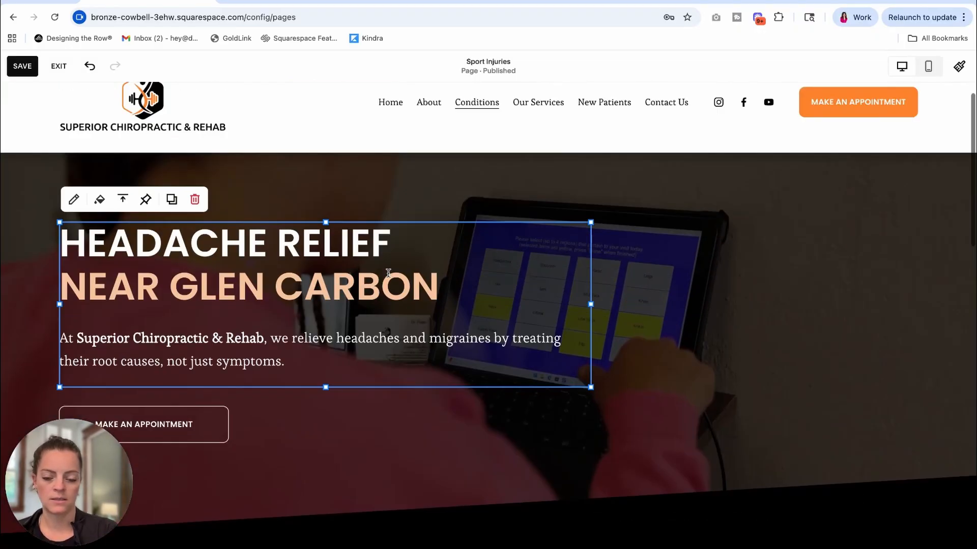
{"action": "left_click", "coordinate": [358, 269]}
{"action": "left_click", "coordinate": [265, 248]}
{"action": "key", "text": "shift+Left"}
{"action": "key", "text": "shift+Left"}
{"action": "key", "text": "shift+Left"}
{"action": "key", "text": "shift+Left"}
{"action": "key", "text": "shift+Left"}
{"action": "key", "text": "shift+Left"}
{"action": "key", "text": "shift+Left"}
{"action": "key", "text": "shift+Left"}
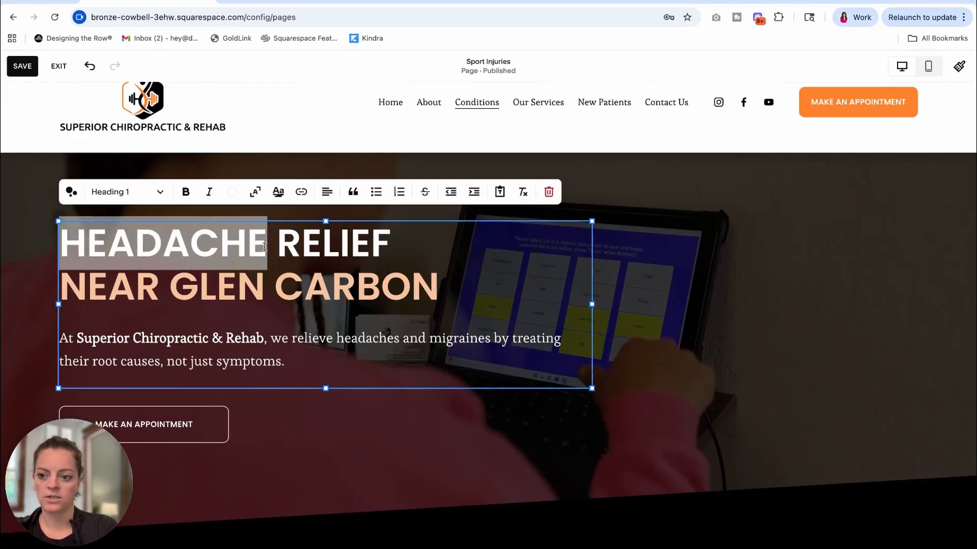
{"action": "type", "text": "SPORTS INJUR"}
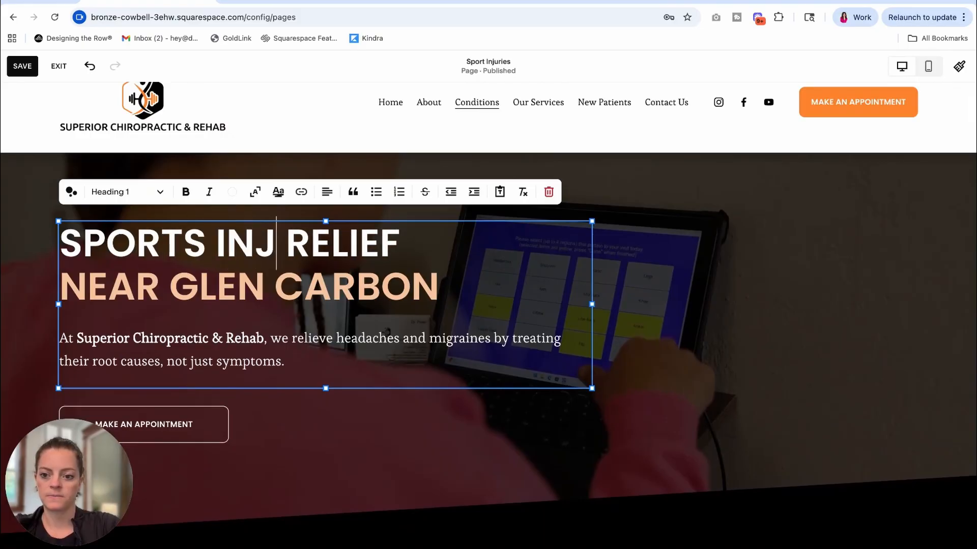
{"action": "type", "text": "IES"}
Step: Replace the banner's paragraph with the body text's sentence from "Whether you're dealing with sprains" to "stronger than before."
{"action": "scroll", "coordinate": [124, 290], "scroll_direction": "down", "scroll_amount": 5}
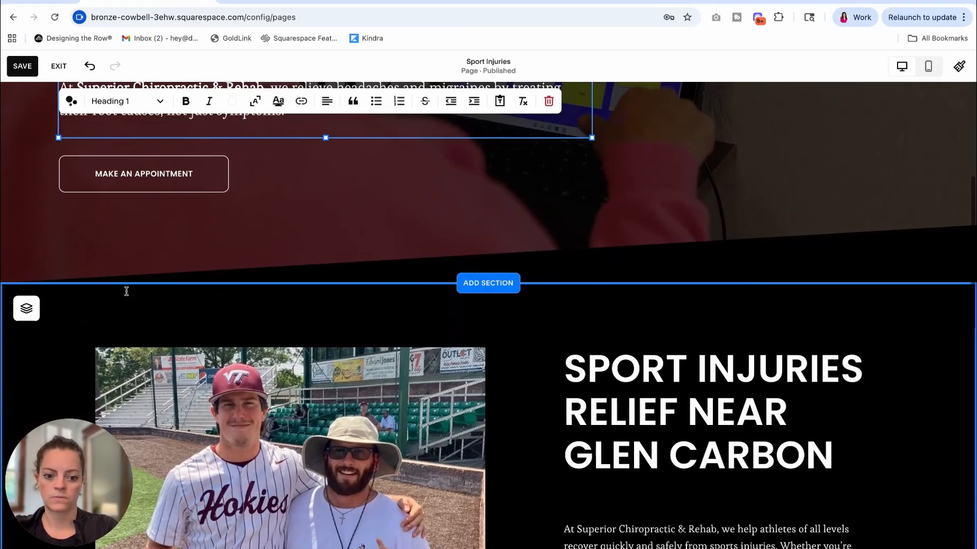
{"action": "scroll", "coordinate": [126, 291], "scroll_direction": "down", "scroll_amount": 4}
{"action": "left_click", "coordinate": [630, 351]}
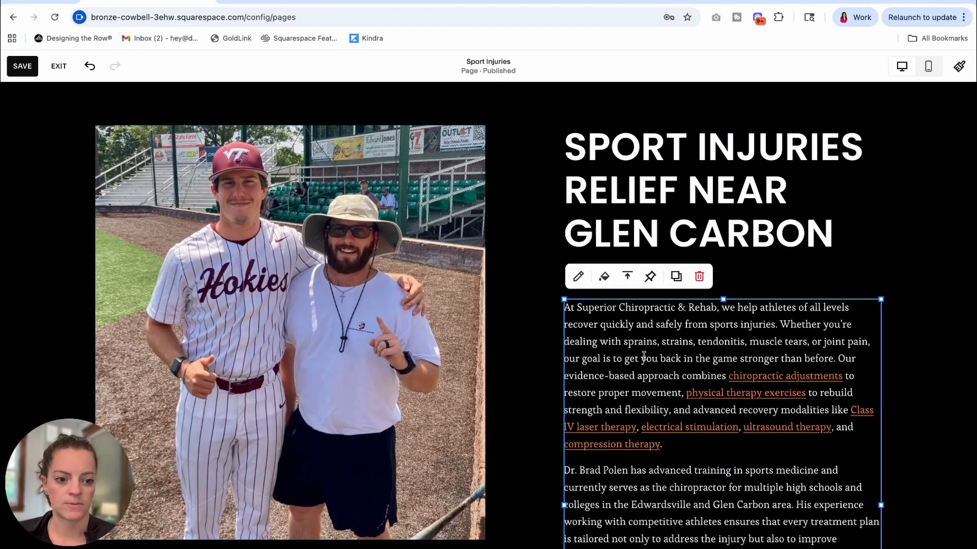
{"action": "left_click_drag", "start_coordinate": [779, 324], "coordinate": [833, 358]}
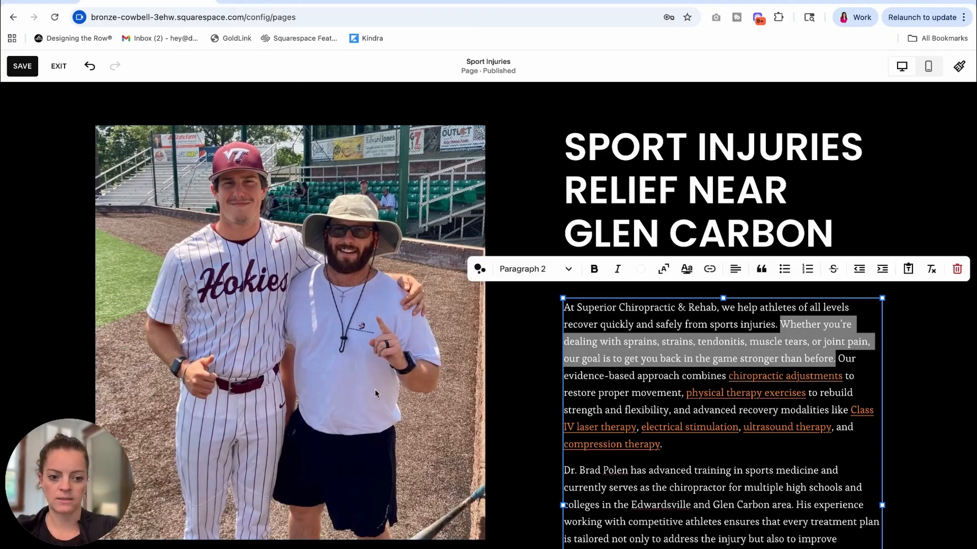
{"action": "scroll", "coordinate": [374, 393], "scroll_direction": "up", "scroll_amount": 7}
{"action": "left_click", "coordinate": [220, 259]}
{"action": "triple_click", "coordinate": [223, 261]}
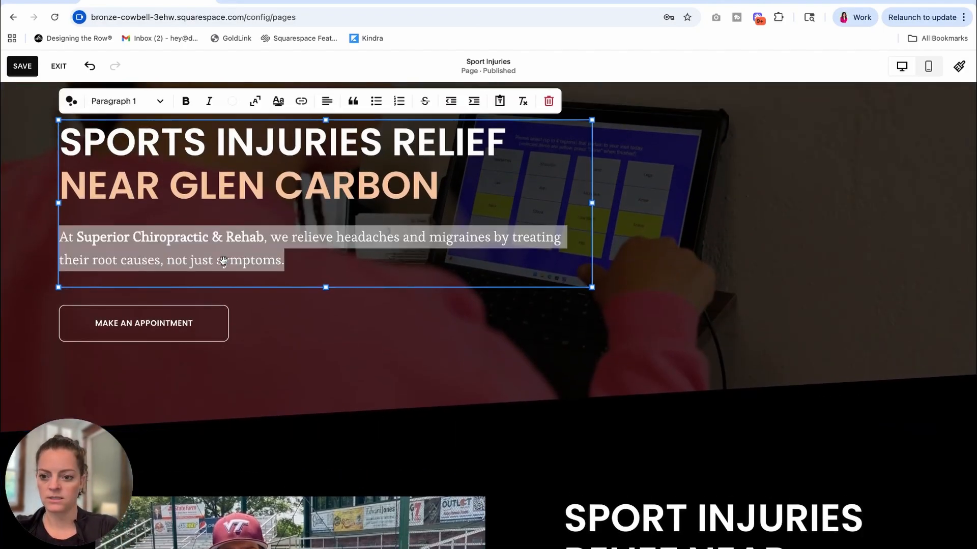
{"action": "type", "text": "Whether you’re dealing with sprains, strains, tendonitis, muscle tears, or joint pain, our goal is to get you back in the game stronger than before."}
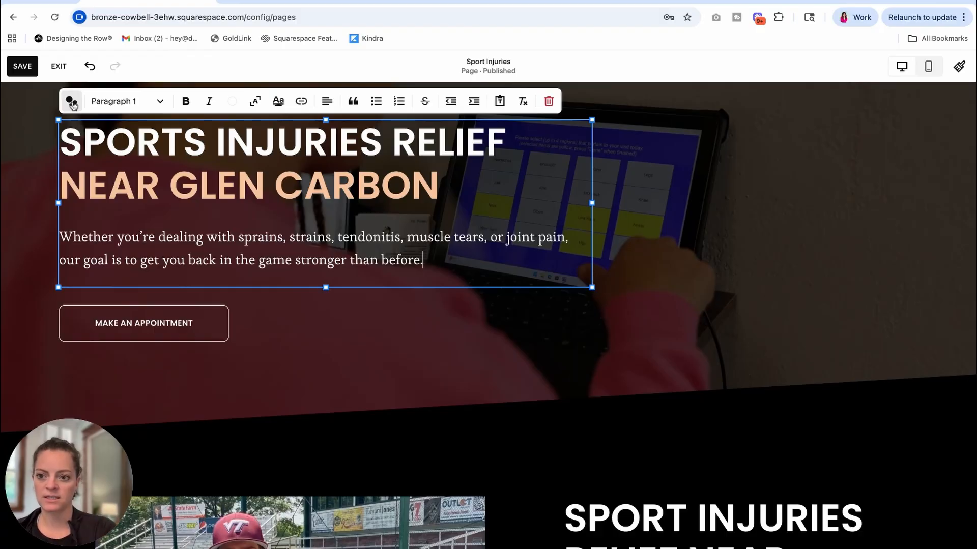
Step: Simplify the banner's new paragraph with the AI writing assistant
{"action": "left_click", "coordinate": [72, 103]}
{"action": "left_click", "coordinate": [198, 236]}
{"action": "triple_click", "coordinate": [203, 247]}
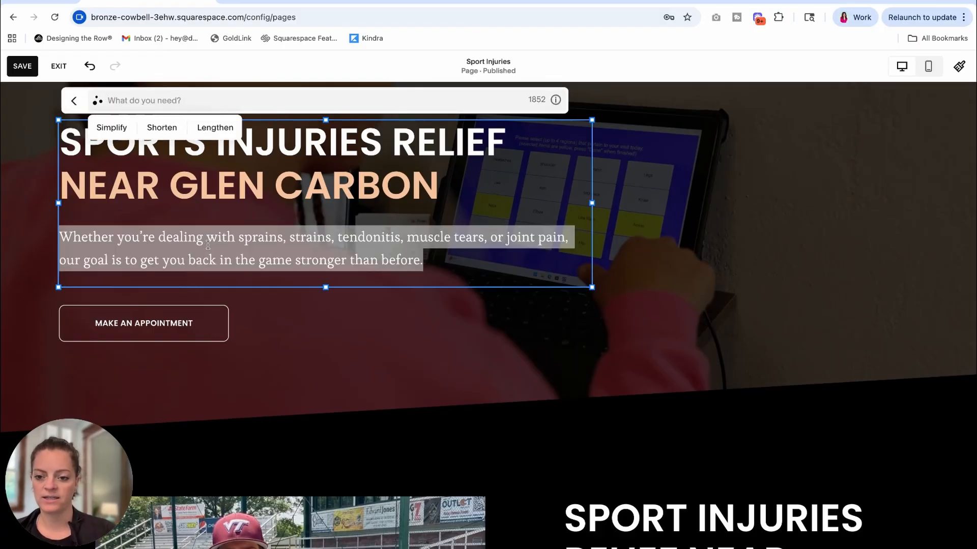
{"action": "left_click", "coordinate": [110, 131]}
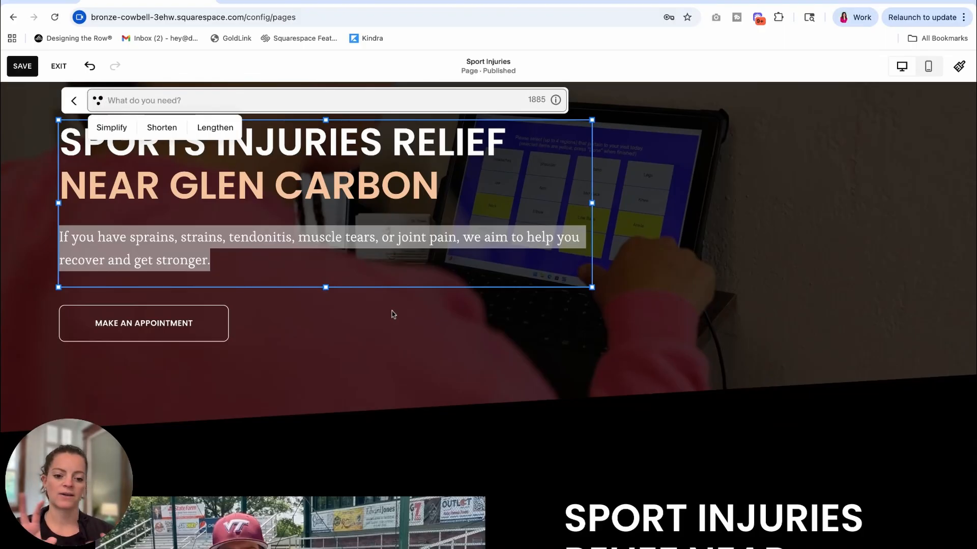
{"action": "left_click", "coordinate": [486, 359]}
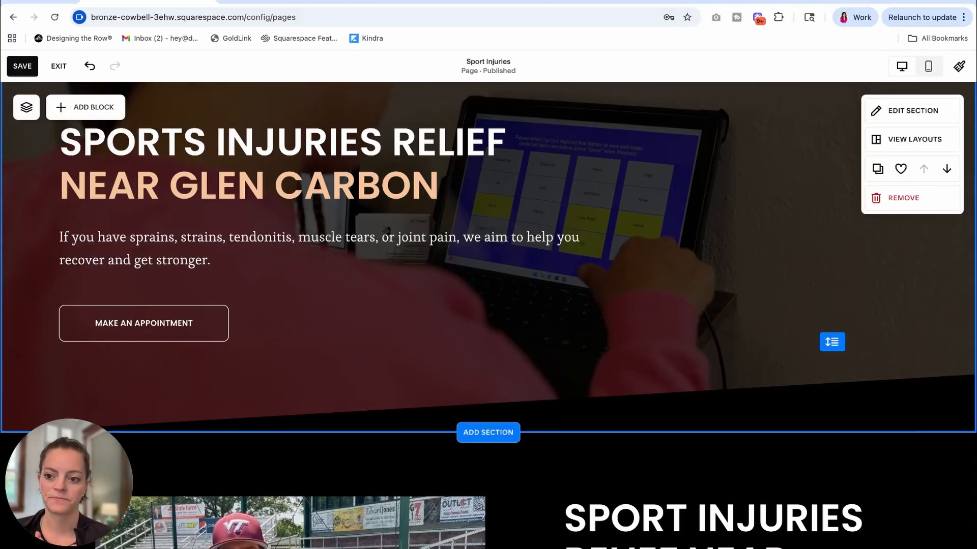
Step: Delete the "SPORT INJURIES RELIEF NEAR GLEN CARBON" heading block beside the baseball photo
{"action": "scroll", "coordinate": [663, 280], "scroll_direction": "down", "scroll_amount": 5}
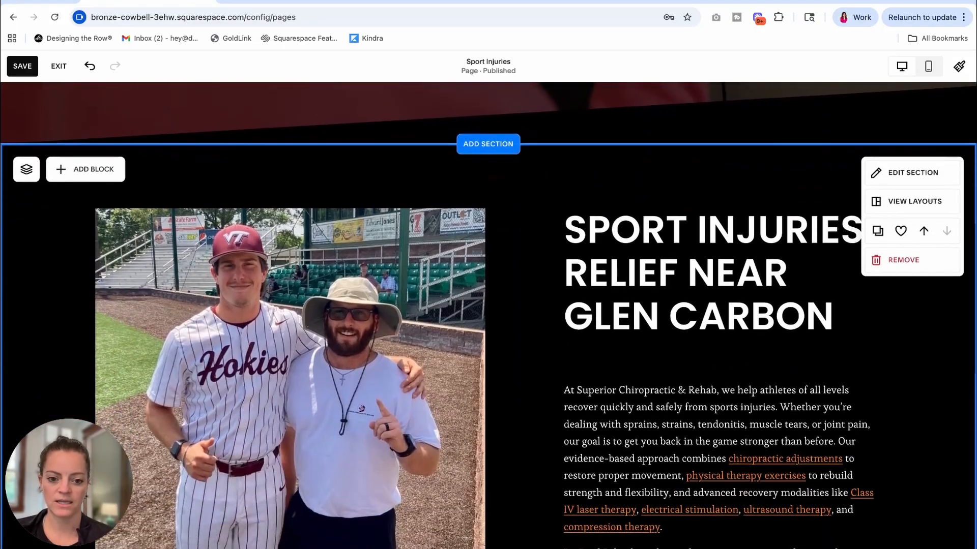
{"action": "left_click", "coordinate": [663, 280]}
{"action": "left_click", "coordinate": [699, 186]}
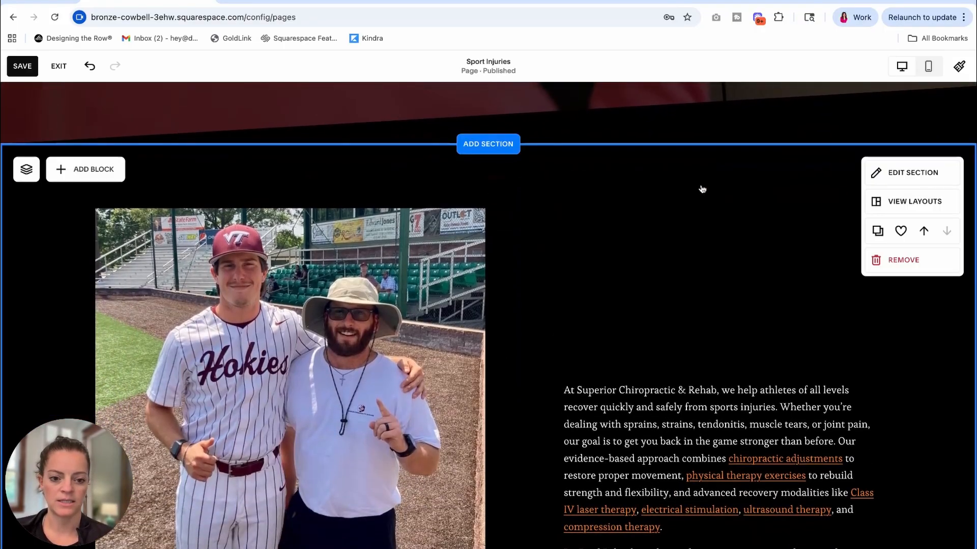
Step: Look up the file name of the baseball photo in its image block settings
{"action": "scroll", "coordinate": [668, 383], "scroll_direction": "down", "scroll_amount": 2}
{"action": "scroll", "coordinate": [588, 290], "scroll_direction": "up", "scroll_amount": 6}
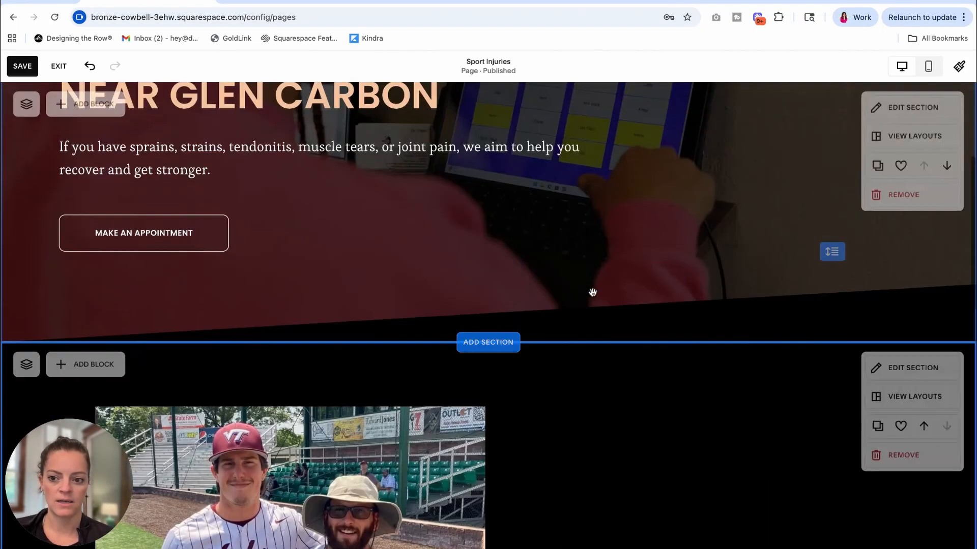
{"action": "scroll", "coordinate": [423, 334], "scroll_direction": "down", "scroll_amount": 4}
{"action": "left_click", "coordinate": [423, 334]}
{"action": "left_click", "coordinate": [108, 198]}
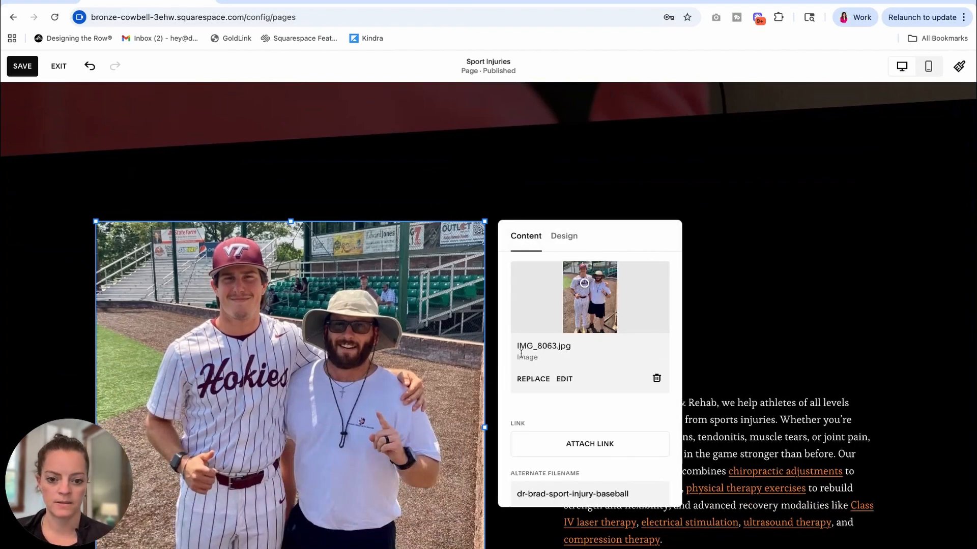
{"action": "left_click", "coordinate": [739, 315]}
Step: Remove the current background image from the banner section
{"action": "scroll", "coordinate": [739, 314], "scroll_direction": "up", "scroll_amount": 10}
{"action": "left_click", "coordinate": [898, 211]}
{"action": "left_click", "coordinate": [849, 249]}
{"action": "left_click", "coordinate": [939, 423]}
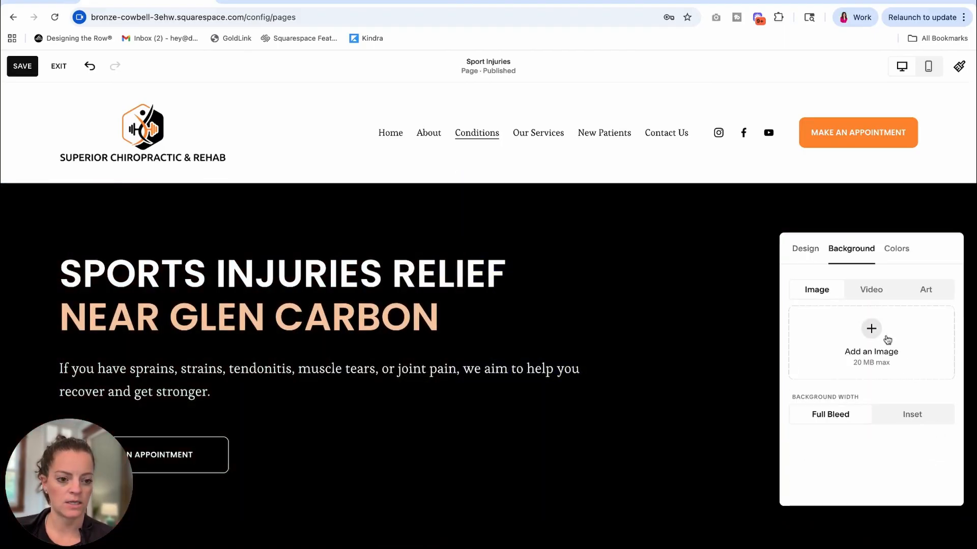
Step: Search the image library for 8063 and set the wider IMG_8063.jpg shot as the banner's background
{"action": "left_click", "coordinate": [889, 341]}
{"action": "left_click", "coordinate": [853, 383]}
{"action": "left_click", "coordinate": [330, 174]}
{"action": "type", "text": "8063"}
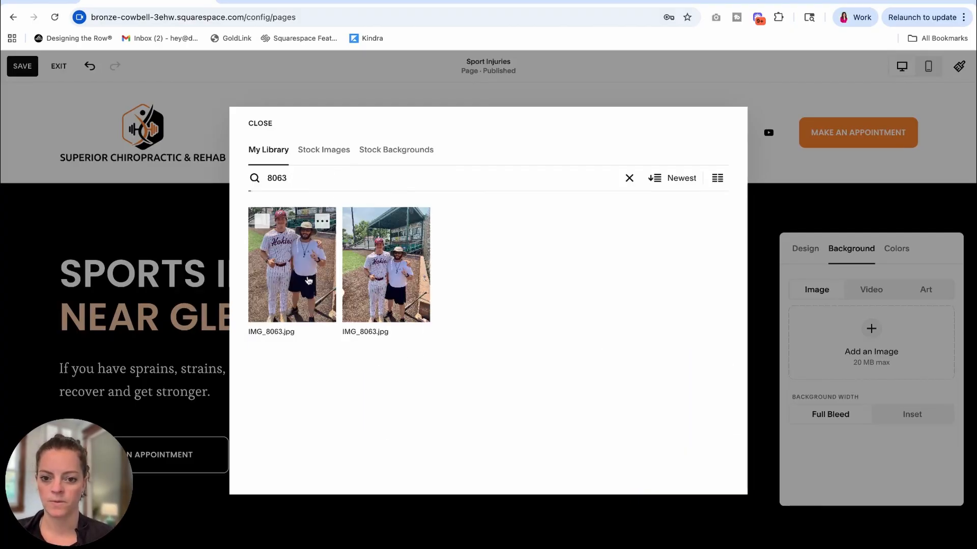
{"action": "left_click", "coordinate": [308, 280]}
{"action": "left_click", "coordinate": [382, 281]}
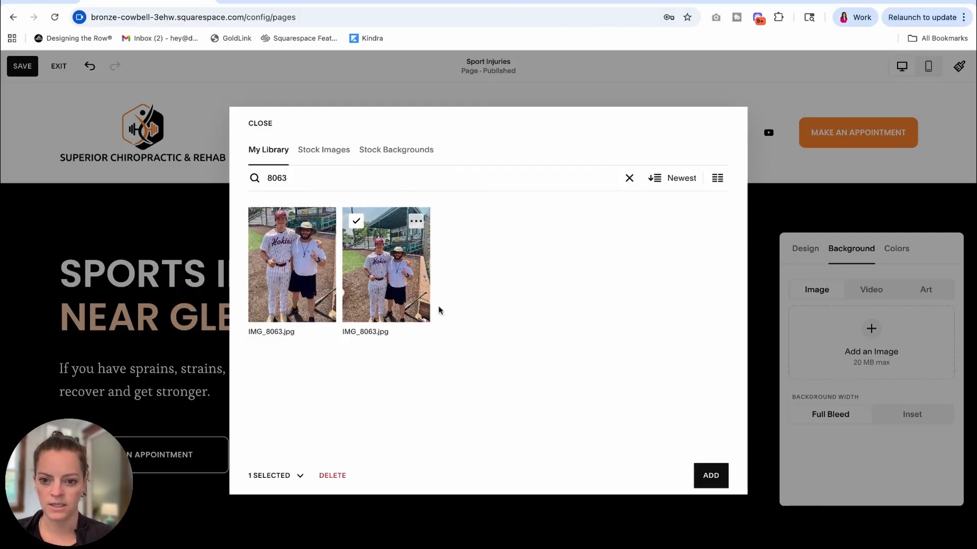
{"action": "left_click", "coordinate": [714, 478]}
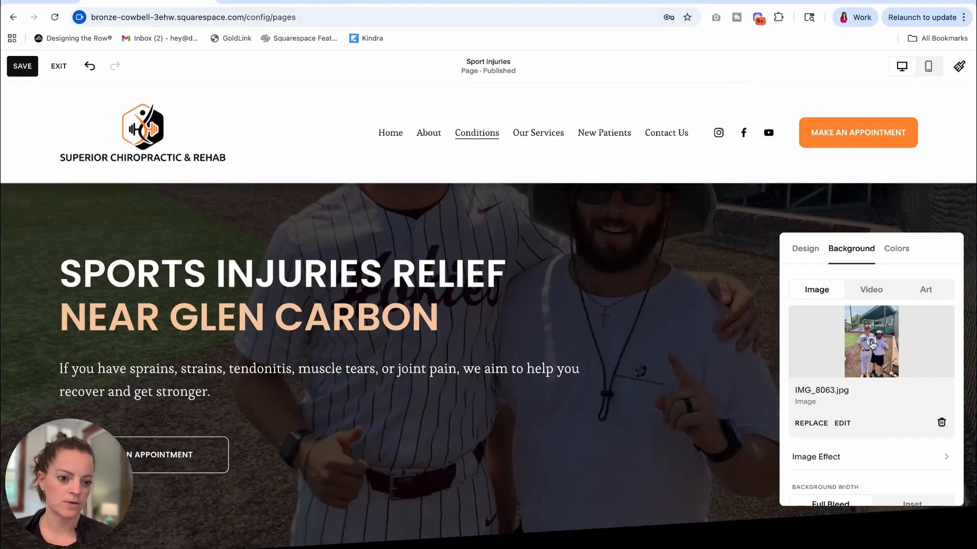
Step: Move the banner background's focal point up toward the men's heads
{"action": "left_click_drag", "start_coordinate": [872, 341], "coordinate": [873, 328]}
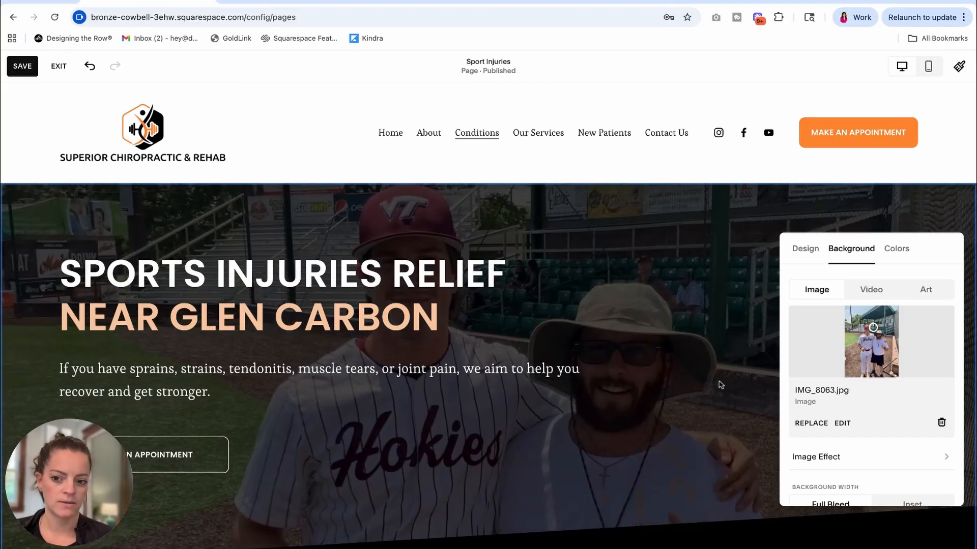
{"action": "scroll", "coordinate": [719, 395], "scroll_direction": "down", "scroll_amount": 2}
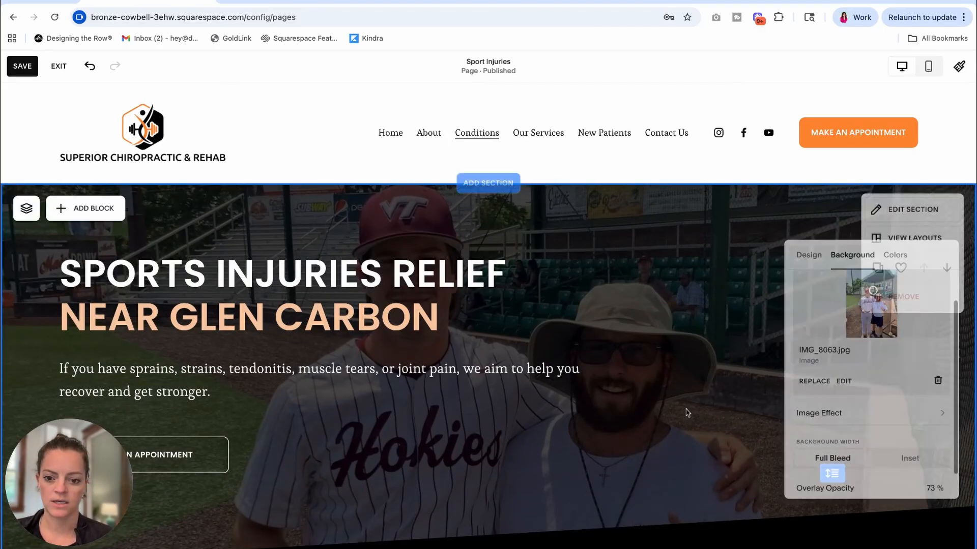
{"action": "left_click", "coordinate": [685, 412]}
Step: Apply the Light 1 color theme to the photo and text section below the banner
{"action": "scroll", "coordinate": [686, 411], "scroll_direction": "down", "scroll_amount": 8}
{"action": "left_click", "coordinate": [889, 184]}
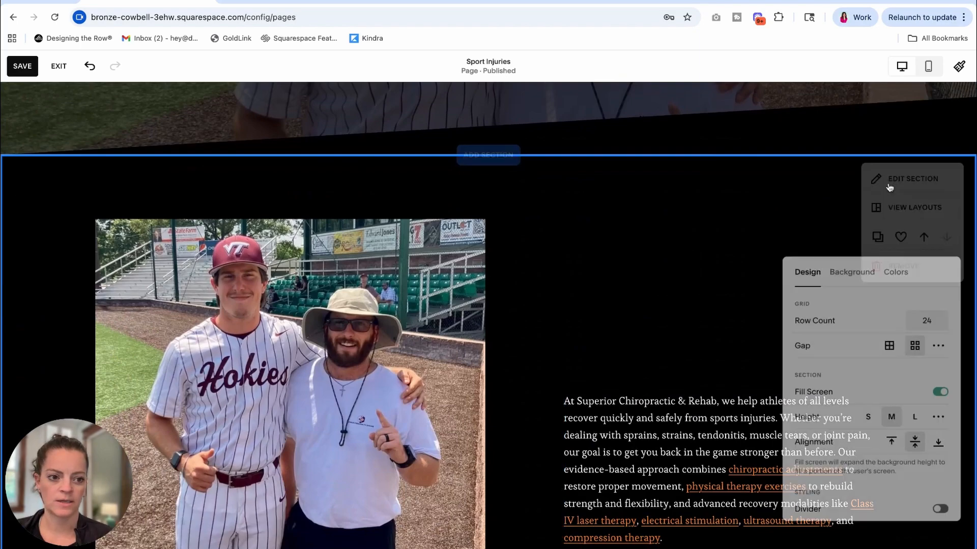
{"action": "left_click", "coordinate": [887, 281]}
{"action": "left_click", "coordinate": [872, 404]}
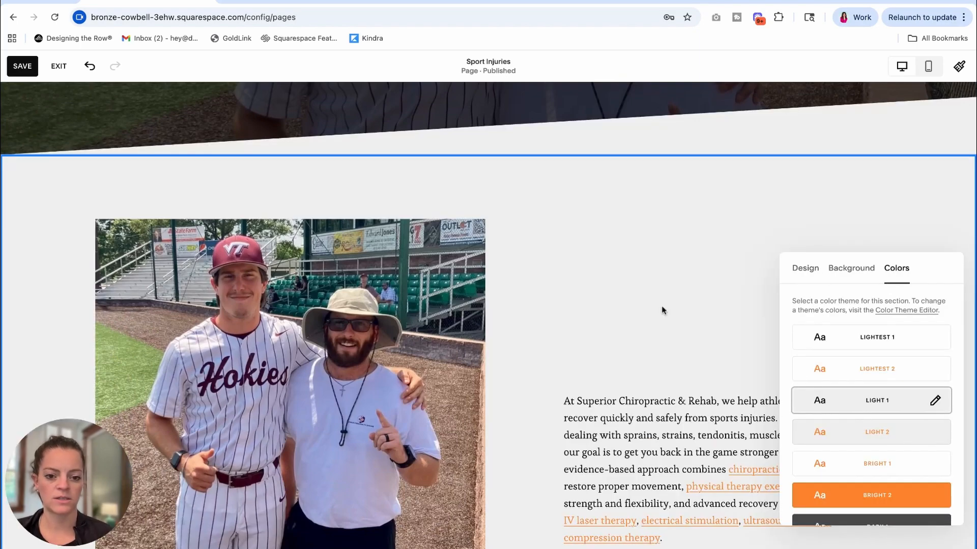
{"action": "left_click", "coordinate": [563, 231]}
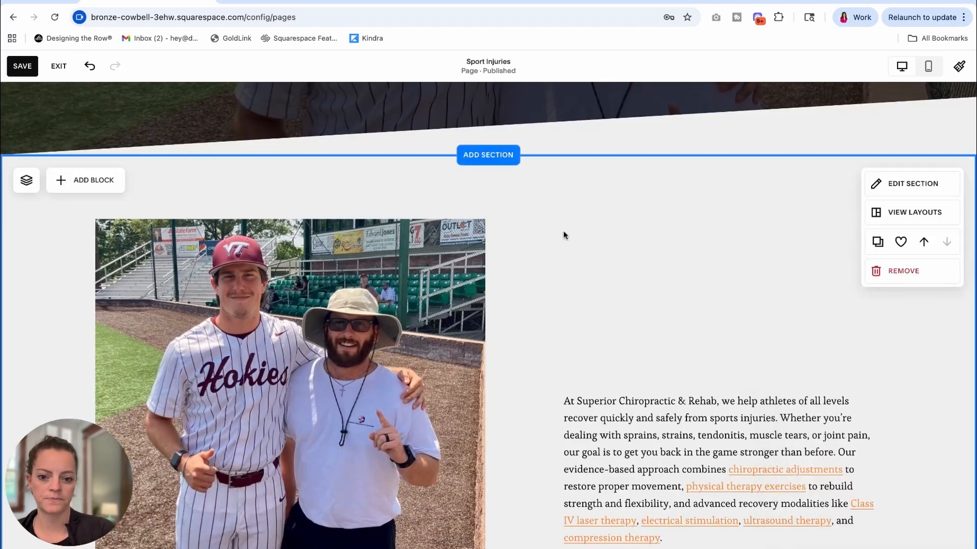
Step: Set the baseball photo's corner radius to 10
{"action": "scroll", "coordinate": [563, 230], "scroll_direction": "down", "scroll_amount": 1}
{"action": "left_click", "coordinate": [146, 230]}
{"action": "left_click", "coordinate": [110, 157]}
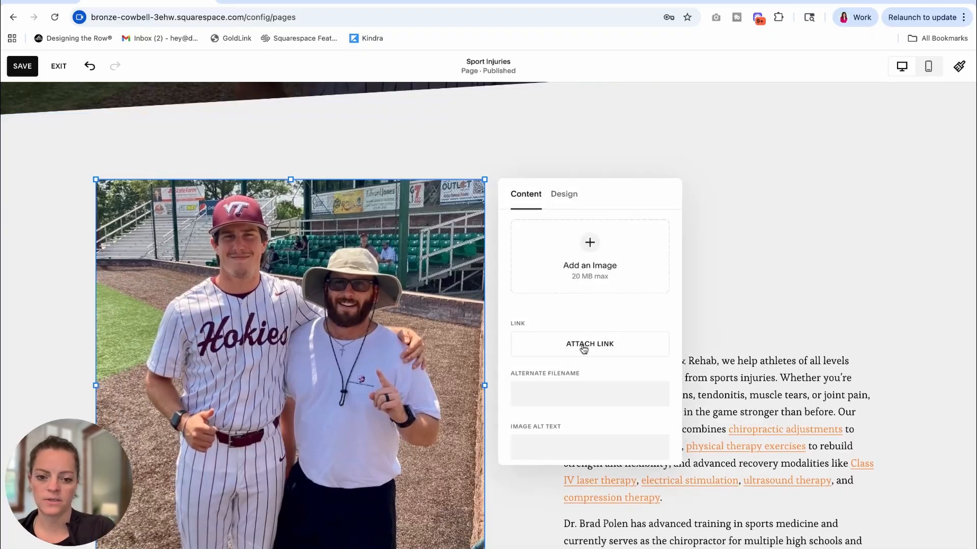
{"action": "left_click", "coordinate": [564, 195]}
{"action": "left_click", "coordinate": [588, 279]}
{"action": "type", "text": "10"}
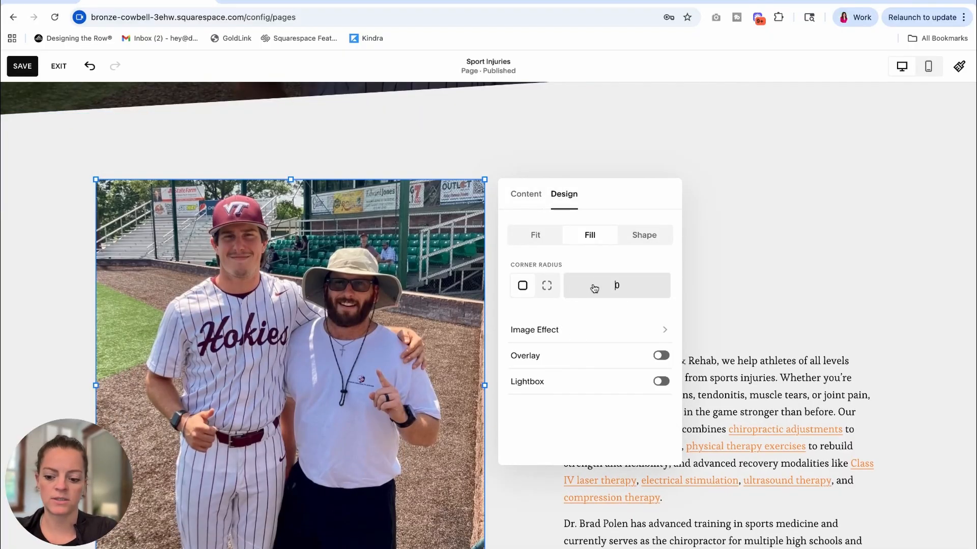
{"action": "left_click", "coordinate": [725, 247]}
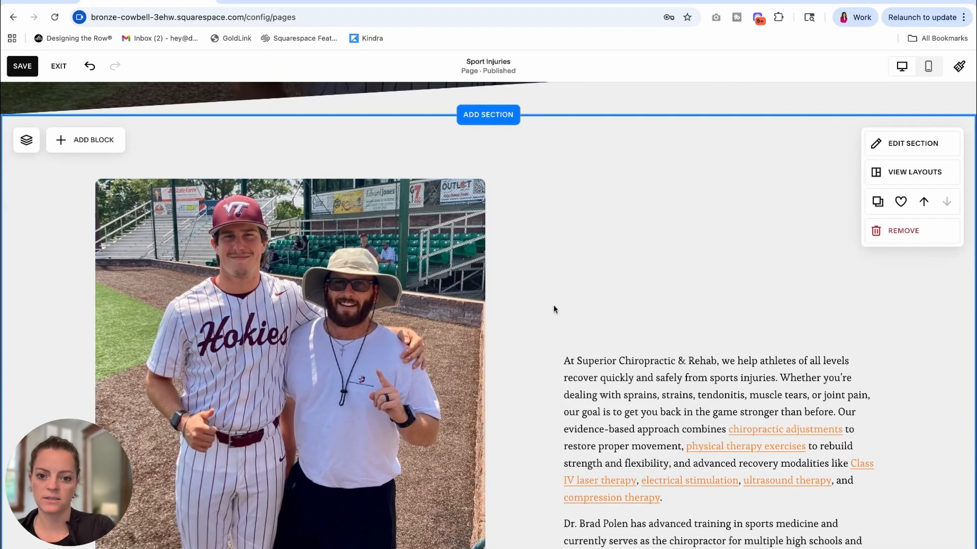
Step: Move the body text block up so its top aligns with the top of the baseball photo
{"action": "left_click_drag", "start_coordinate": [597, 359], "coordinate": [598, 186]}
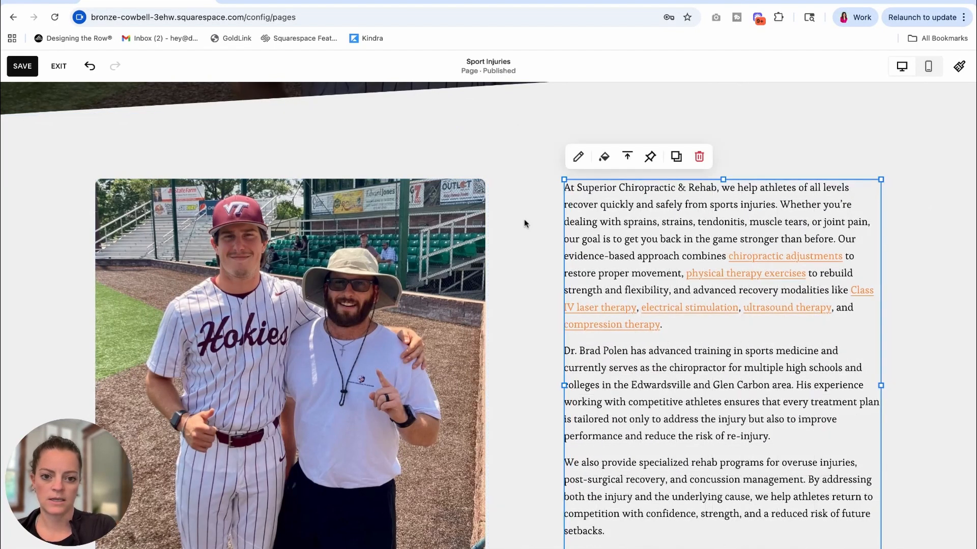
{"action": "left_click", "coordinate": [519, 158]}
Step: Add a white shape block, place it over the body text level with the baseball photo's top, and widen it past both sides of the text
{"action": "left_click", "coordinate": [92, 140]}
{"action": "left_click", "coordinate": [165, 321]}
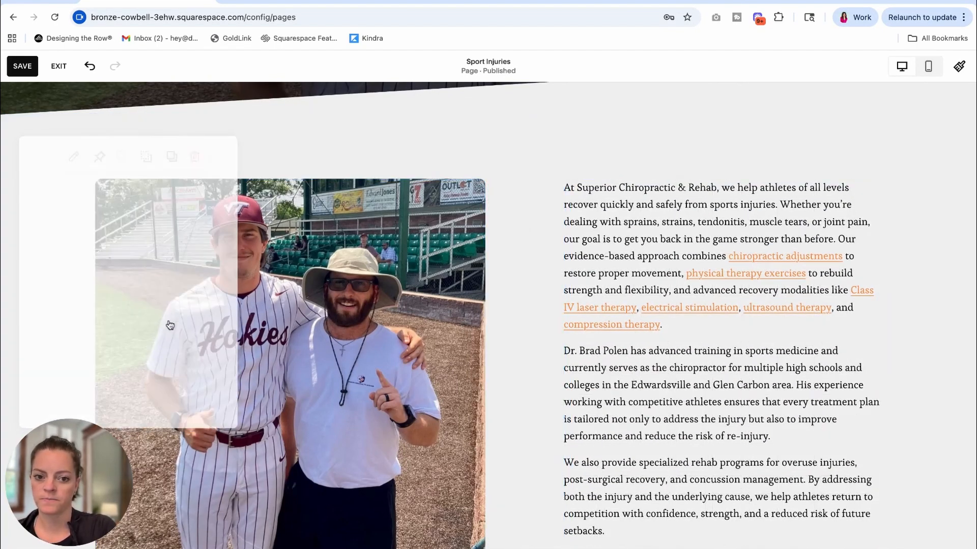
{"action": "left_click_drag", "start_coordinate": [168, 215], "coordinate": [660, 203]}
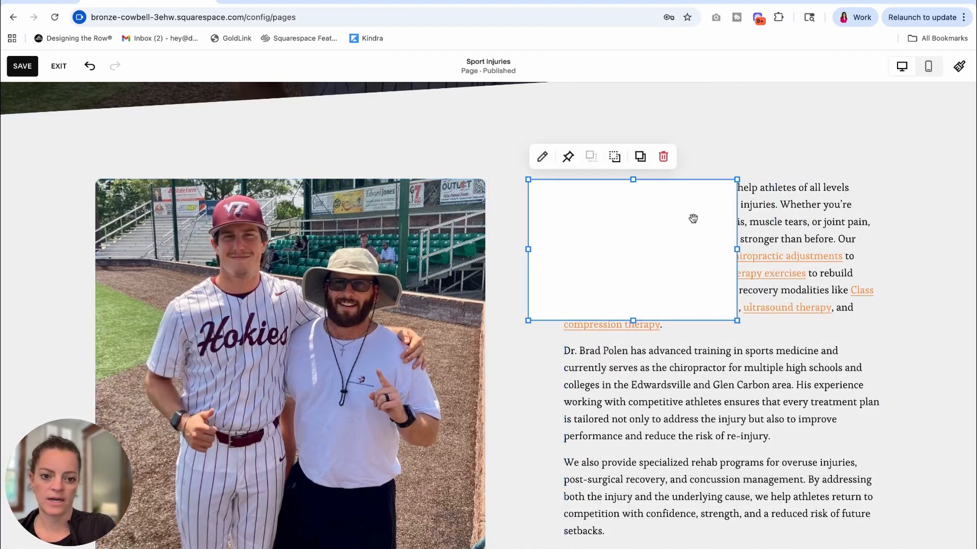
{"action": "left_click_drag", "start_coordinate": [740, 249], "coordinate": [738, 247]}
{"action": "left_click_drag", "start_coordinate": [528, 249], "coordinate": [328, 313]}
Step: Narrow the baseball photo from its right side and pull in the shape's left edge to leave a gap between them
{"action": "left_click_drag", "start_coordinate": [484, 387], "coordinate": [480, 387]}
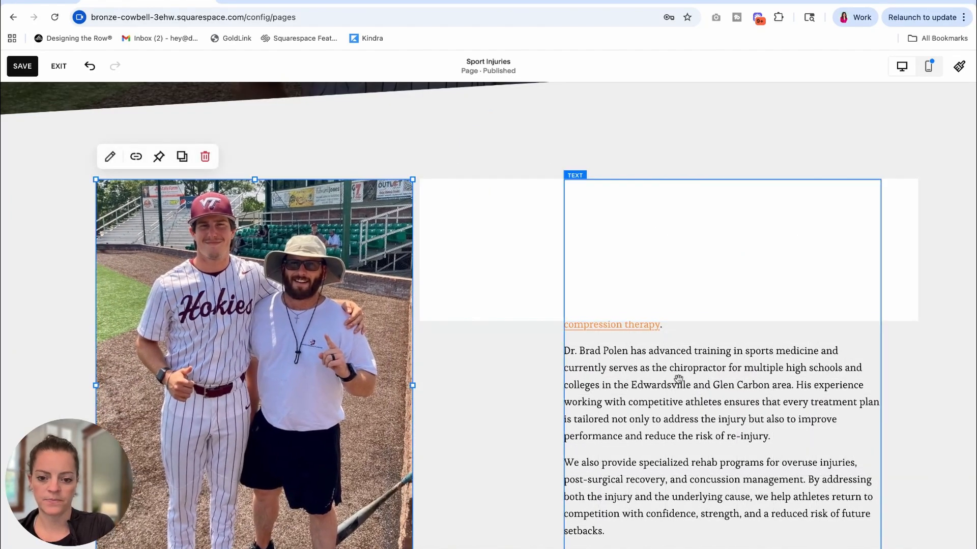
{"action": "left_click", "coordinate": [523, 273]}
{"action": "left_click_drag", "start_coordinate": [432, 246], "coordinate": [422, 245]}
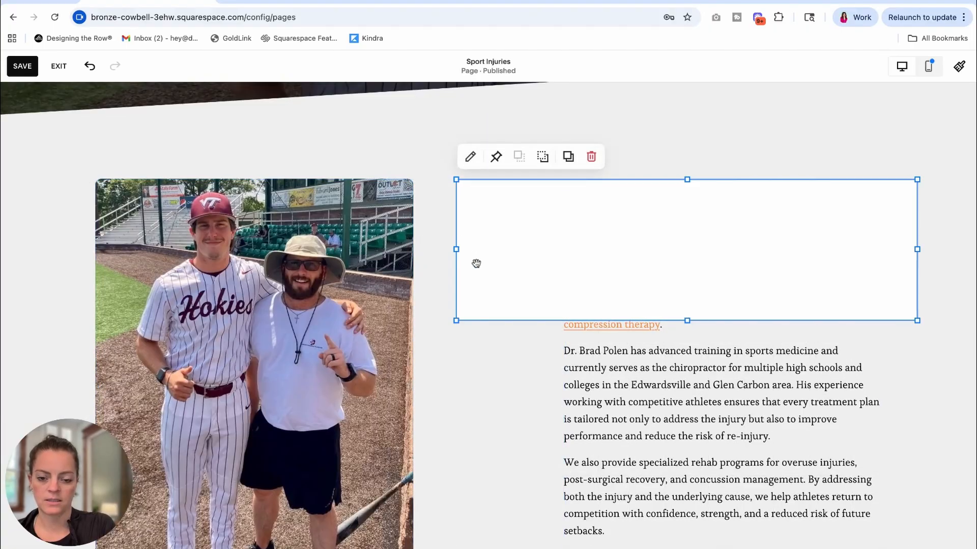
Step: Move the body text block inside the shape's upper-left corner with some padding and bring it in front of the shape
{"action": "left_click_drag", "start_coordinate": [636, 408], "coordinate": [637, 411]}
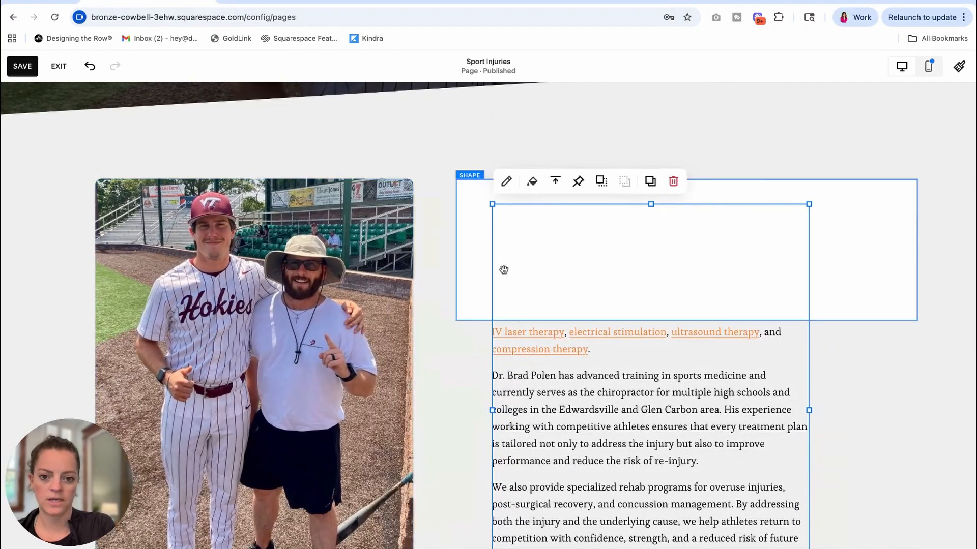
{"action": "left_click", "coordinate": [506, 181]}
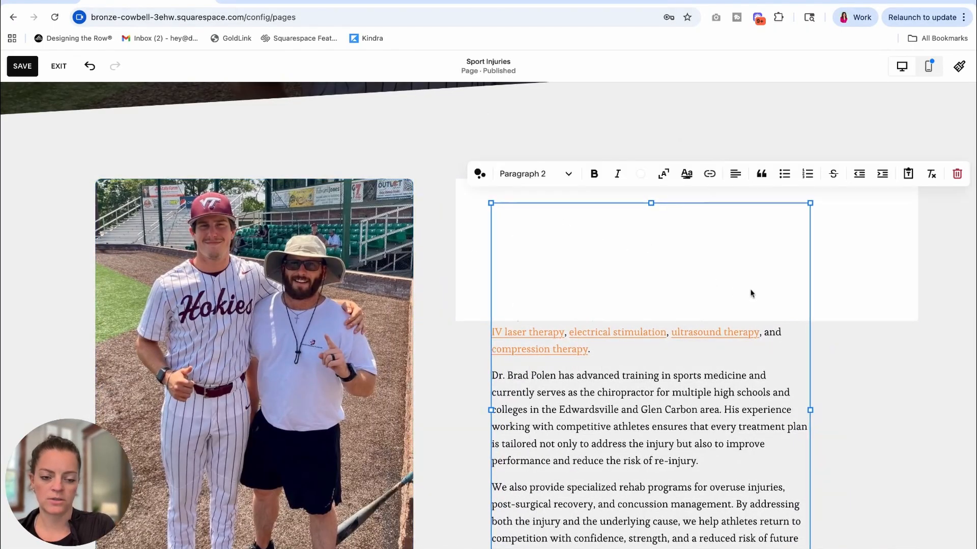
{"action": "key", "text": "Escape"}
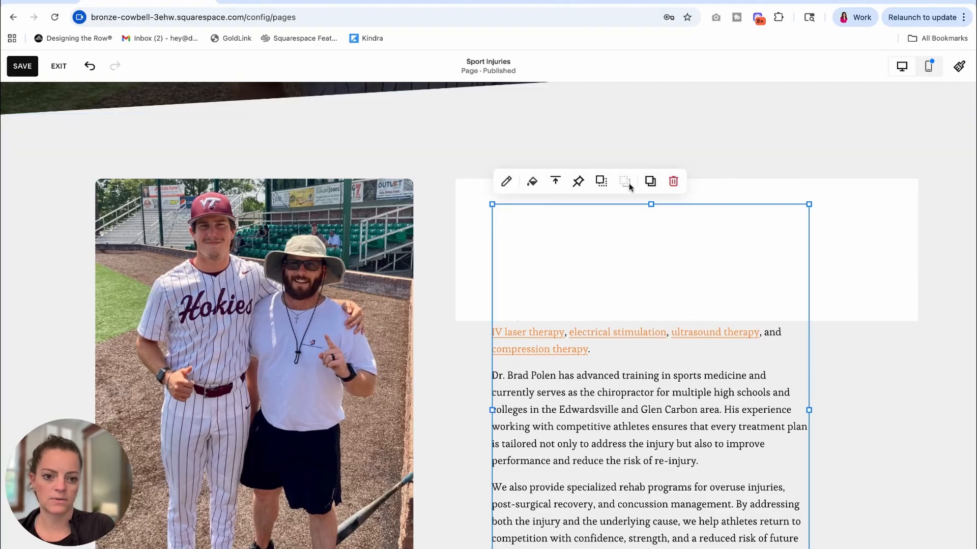
Step: Add the line "How it works" above the body text and format it as Heading 2
{"action": "left_click", "coordinate": [510, 212]}
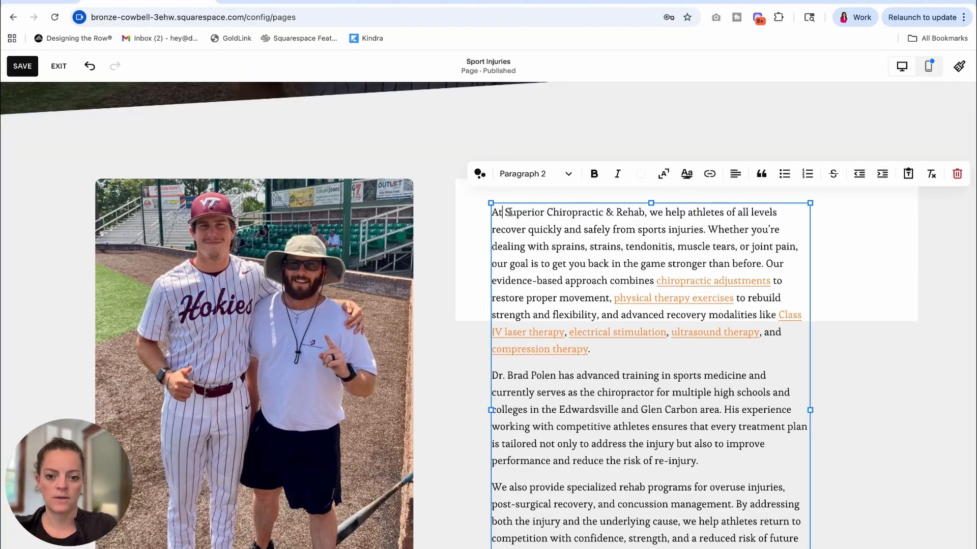
{"action": "type", "text": "How"}
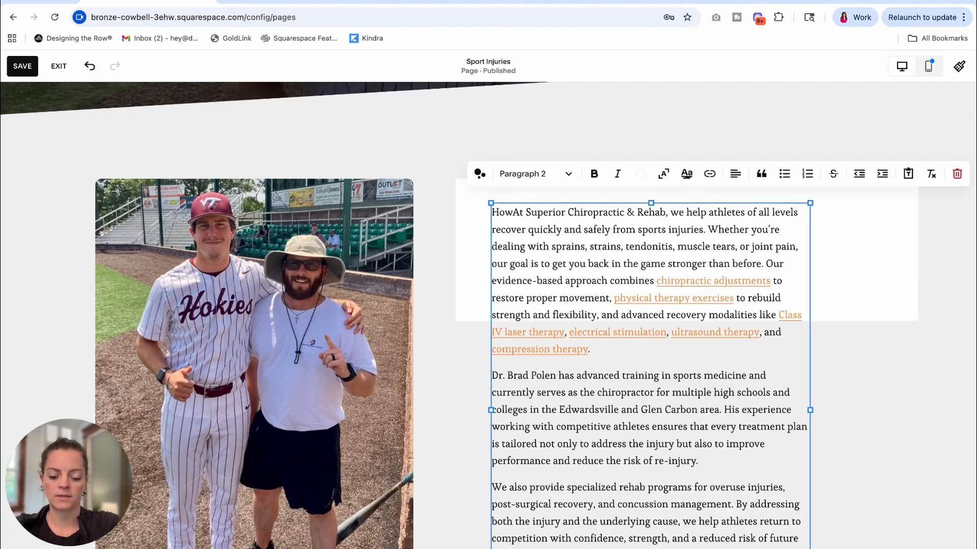
{"action": "type", "text": " it works"}
{"action": "key", "text": "Return"}
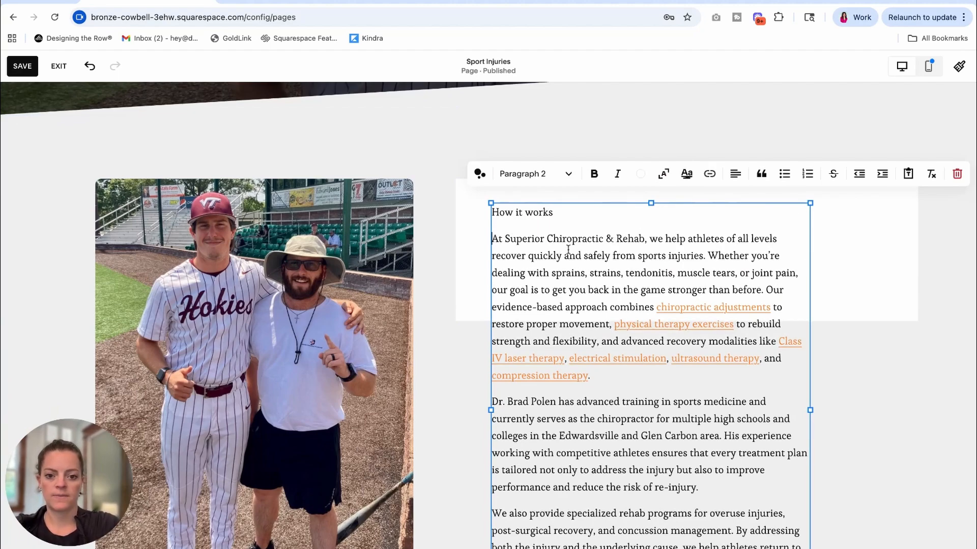
{"action": "left_click", "coordinate": [539, 174]}
{"action": "left_click", "coordinate": [554, 227]}
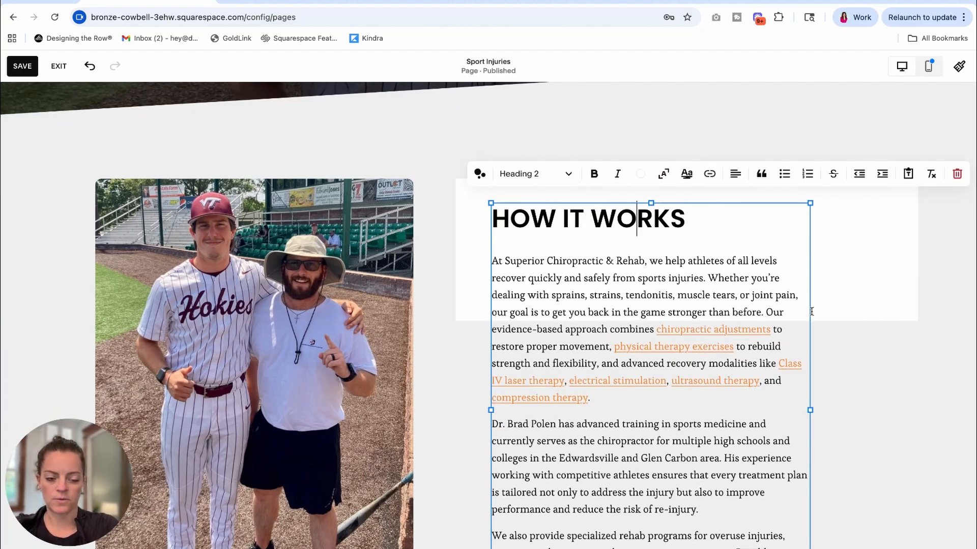
Step: Widen the text block to fill the white shape and extend the shape down to the bottom of the photo
{"action": "left_click", "coordinate": [884, 293]}
{"action": "scroll", "coordinate": [884, 295], "scroll_direction": "down", "scroll_amount": 3}
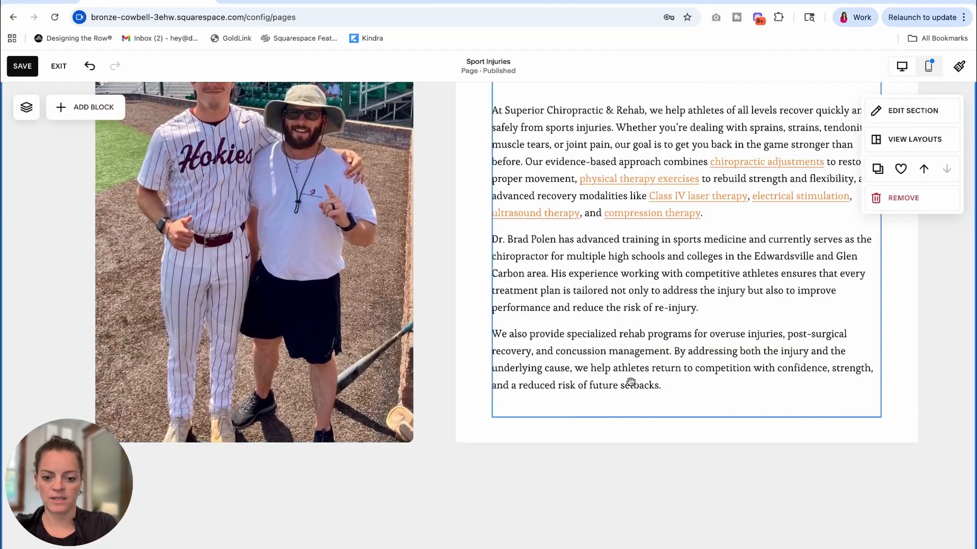
{"action": "left_click", "coordinate": [690, 421]}
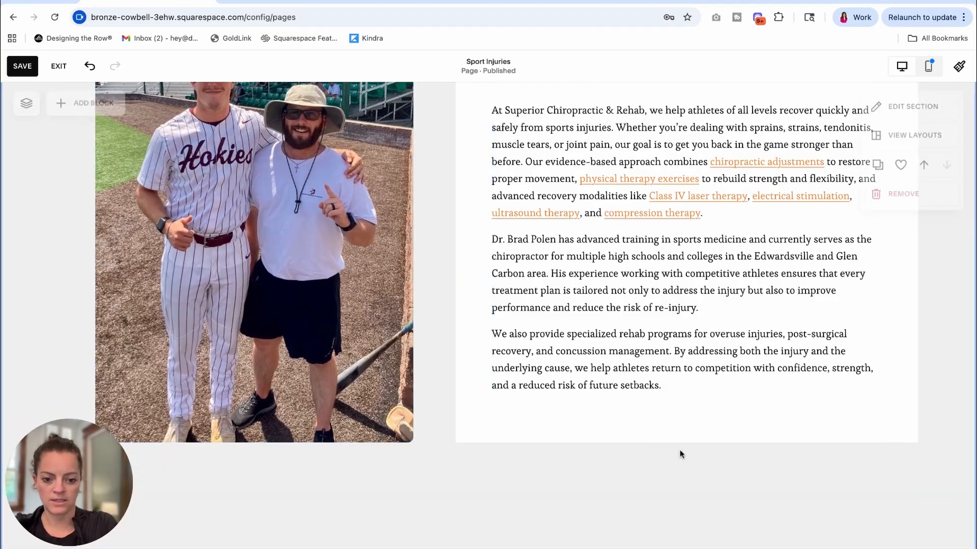
{"action": "scroll", "coordinate": [266, 348], "scroll_direction": "up", "scroll_amount": 2}
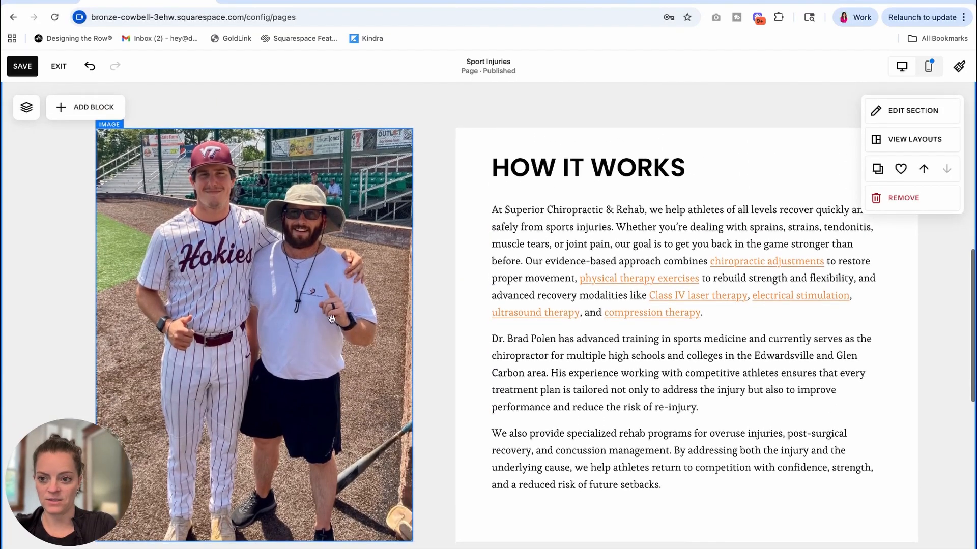
Step: Set the white shape's corner radius to 10
{"action": "left_click", "coordinate": [462, 201]}
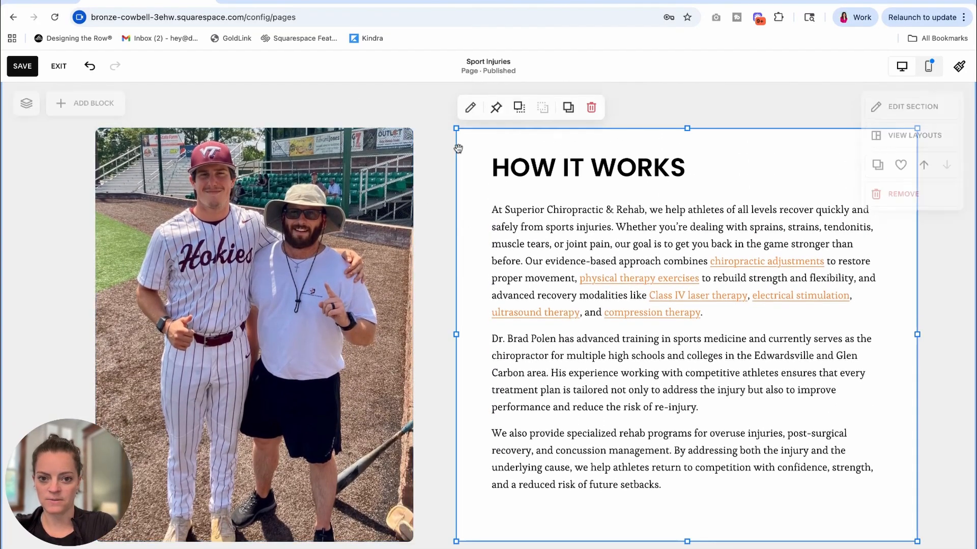
{"action": "left_click", "coordinate": [469, 105]}
{"action": "left_click", "coordinate": [887, 266]}
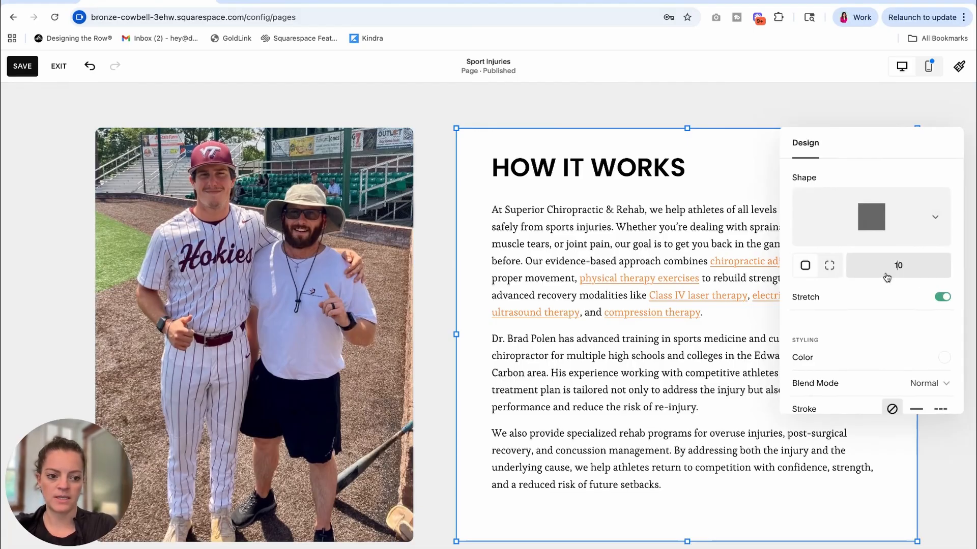
{"action": "left_click", "coordinate": [435, 266]}
Step: Shorten the content section to remove the excess blank space beneath the photo and the white shape
{"action": "scroll", "coordinate": [435, 265], "scroll_direction": "down", "scroll_amount": 7}
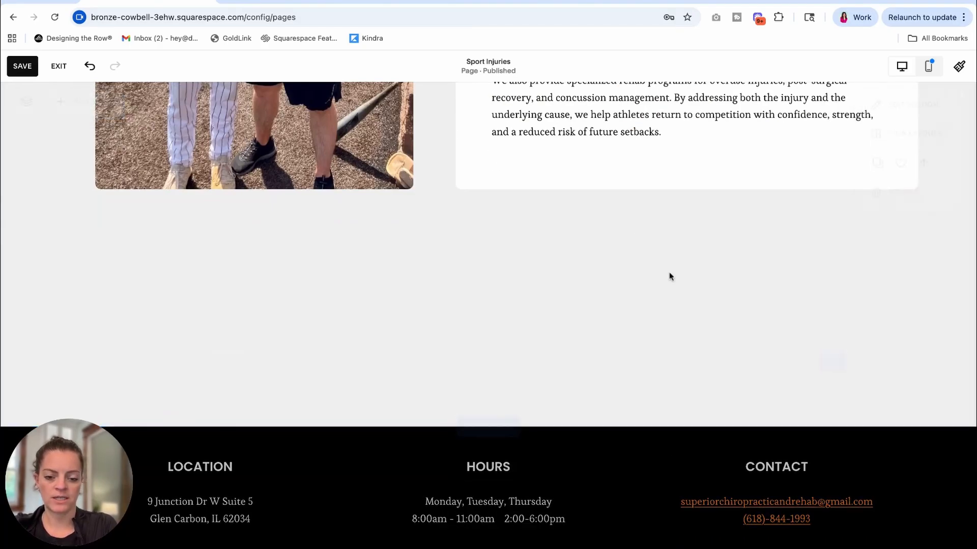
{"action": "left_click_drag", "start_coordinate": [830, 360], "coordinate": [833, 388]}
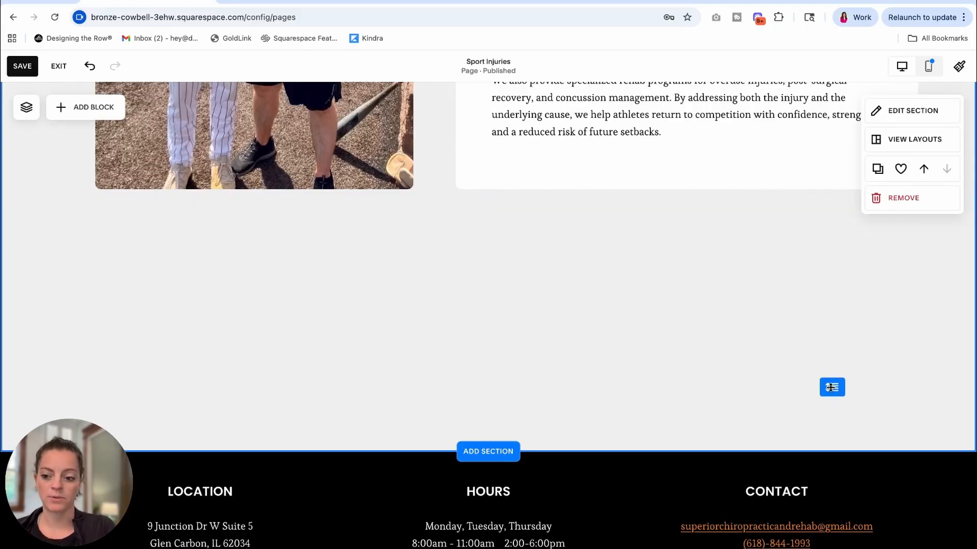
{"action": "key", "text": "ctrl+z"}
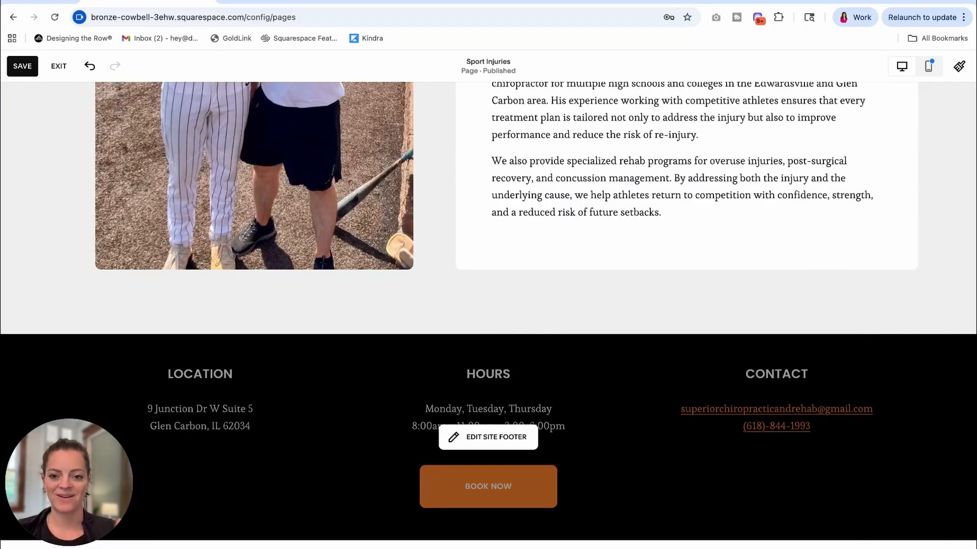
{"action": "left_click", "coordinate": [676, 241]}
Step: Examine the redesigned page on desktop, switch to mobile view, and examine the banner and content layout there
{"action": "scroll", "coordinate": [677, 240], "scroll_direction": "up", "scroll_amount": 5}
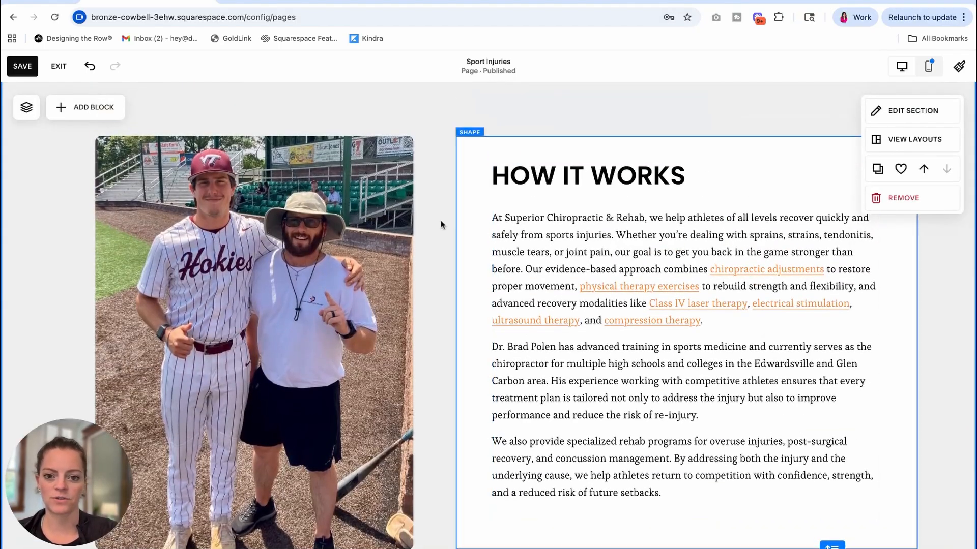
{"action": "scroll", "coordinate": [438, 216], "scroll_direction": "up", "scroll_amount": 10}
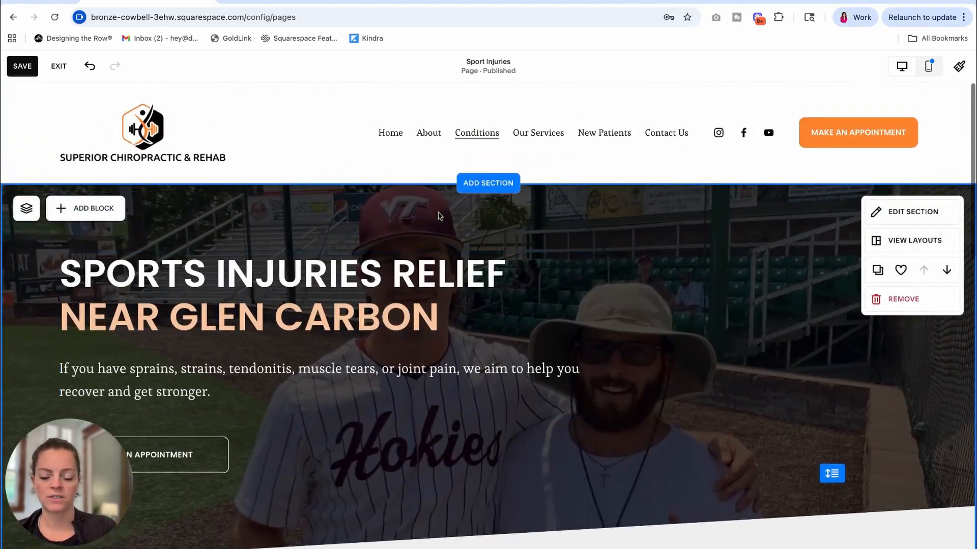
{"action": "scroll", "coordinate": [520, 277], "scroll_direction": "down", "scroll_amount": 4}
{"action": "scroll", "coordinate": [520, 277], "scroll_direction": "down", "scroll_amount": 5}
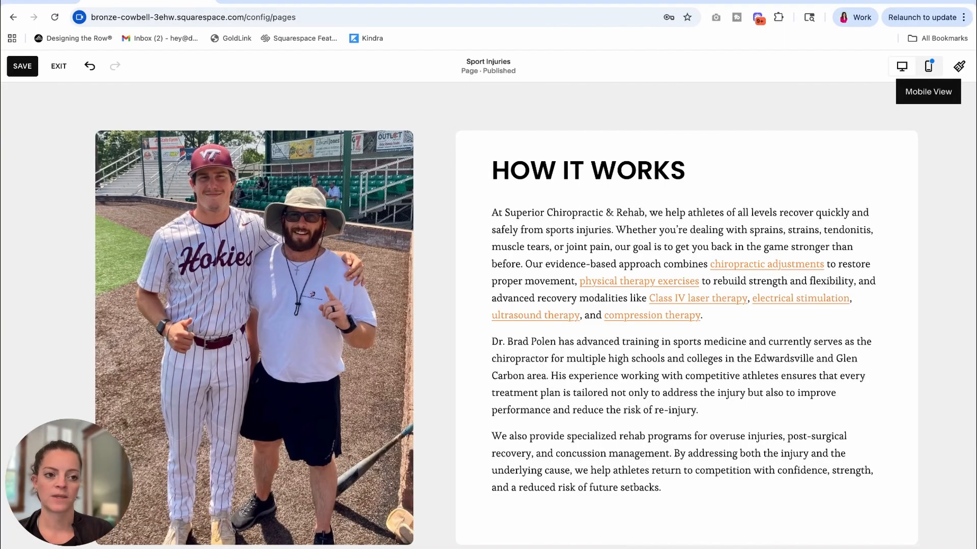
{"action": "left_click", "coordinate": [928, 66]}
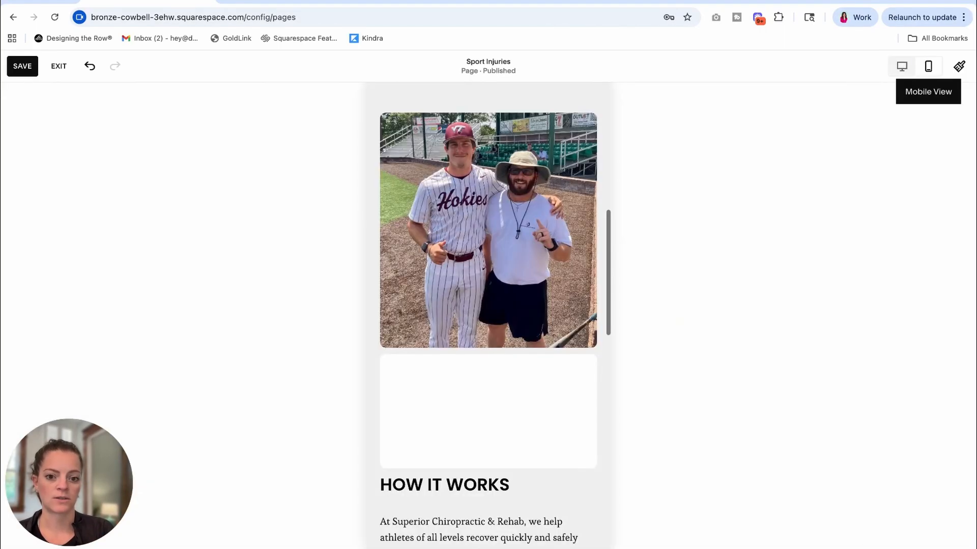
{"action": "scroll", "coordinate": [511, 336], "scroll_direction": "down", "scroll_amount": 10}
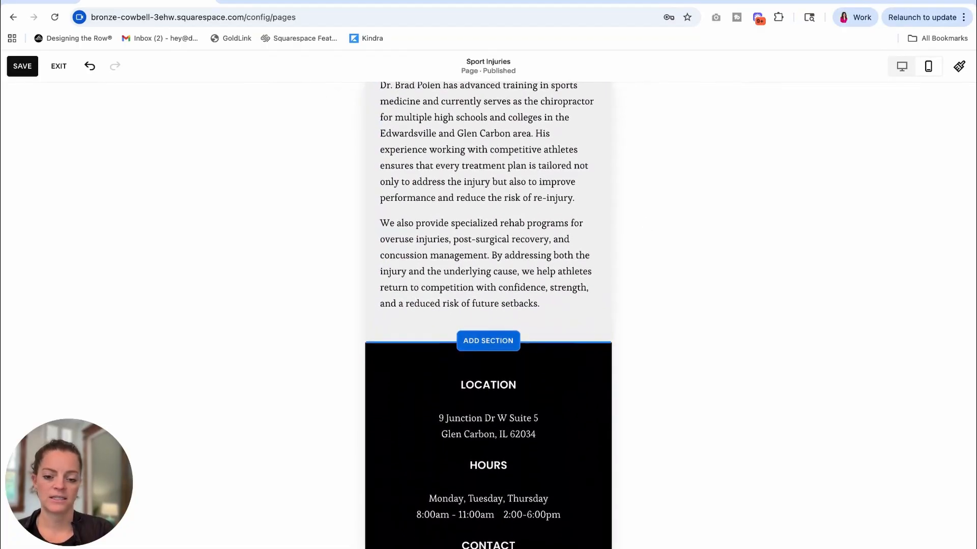
{"action": "scroll", "coordinate": [507, 250], "scroll_direction": "up", "scroll_amount": 10}
{"action": "scroll", "coordinate": [507, 249], "scroll_direction": "up", "scroll_amount": 3}
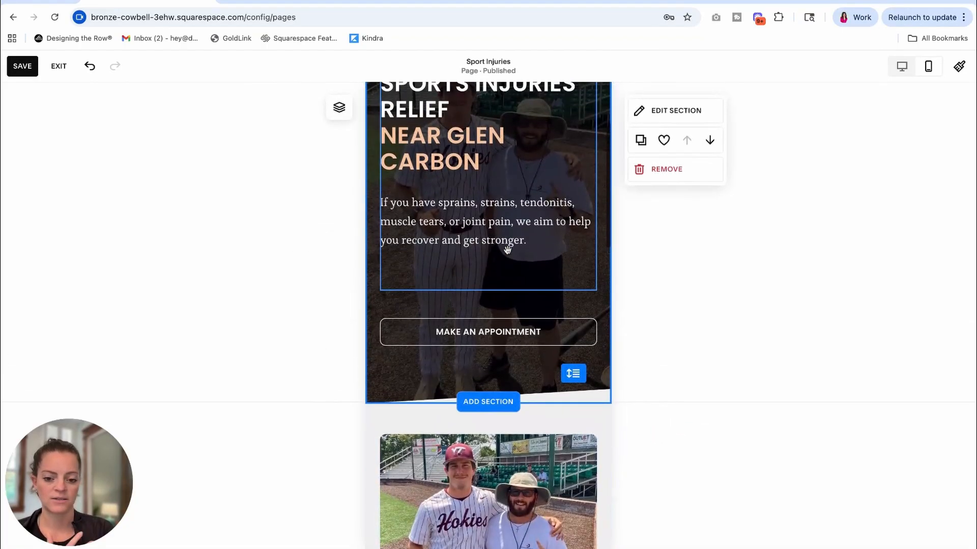
{"action": "scroll", "coordinate": [501, 356], "scroll_direction": "down", "scroll_amount": 8}
{"action": "scroll", "coordinate": [506, 341], "scroll_direction": "up", "scroll_amount": 6}
{"action": "scroll", "coordinate": [501, 345], "scroll_direction": "up", "scroll_amount": 3}
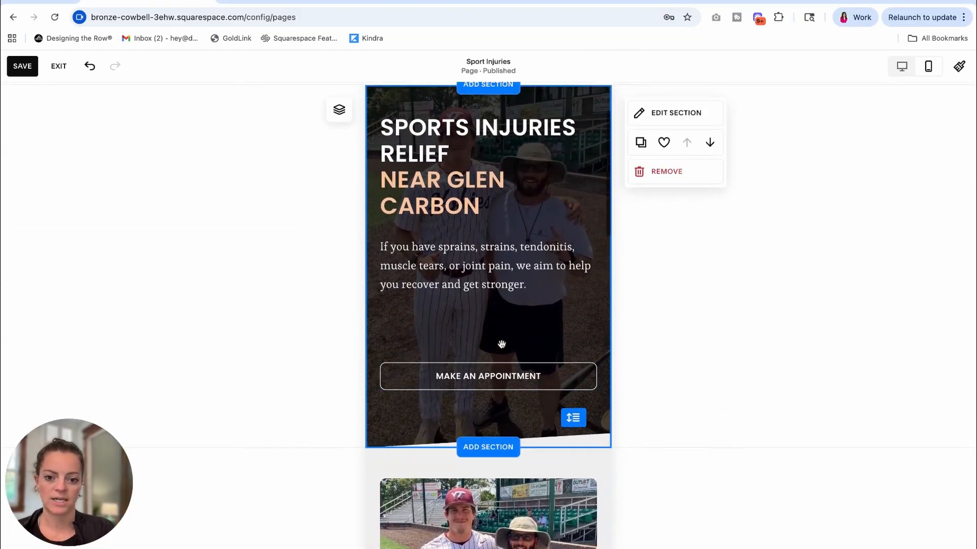
Step: Tighten the mobile banner by shortening its text block, moving the Make an Appointment button up beneath it, and reducing the section height
{"action": "scroll", "coordinate": [466, 288], "scroll_direction": "up", "scroll_amount": 2}
{"action": "left_click", "coordinate": [475, 305]}
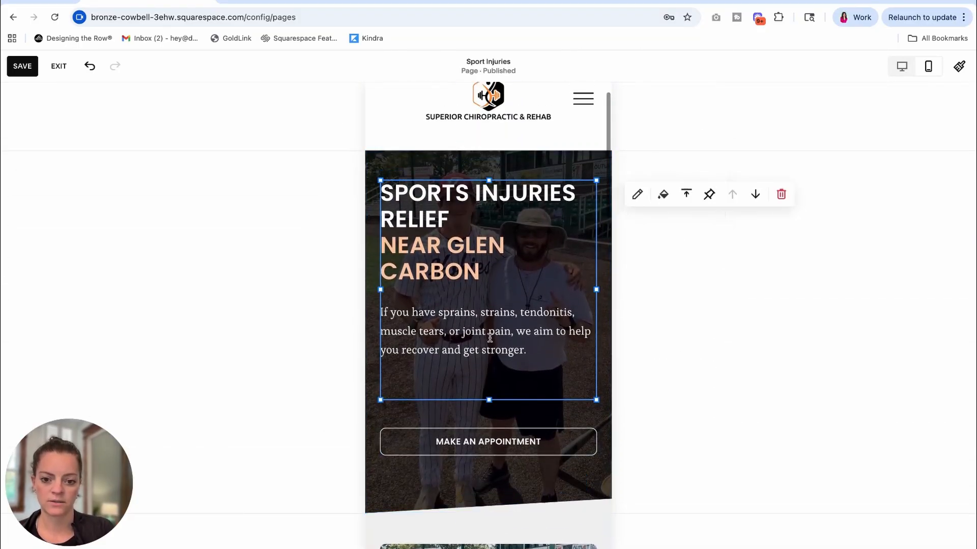
{"action": "left_click_drag", "start_coordinate": [489, 395], "coordinate": [489, 358]}
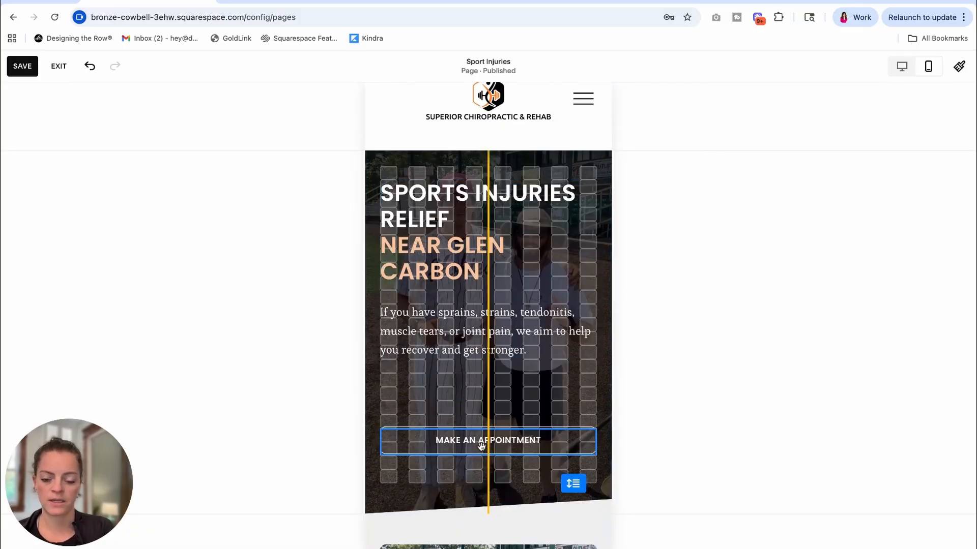
{"action": "left_click_drag", "start_coordinate": [481, 447], "coordinate": [492, 427]}
{"action": "left_click", "coordinate": [565, 482]}
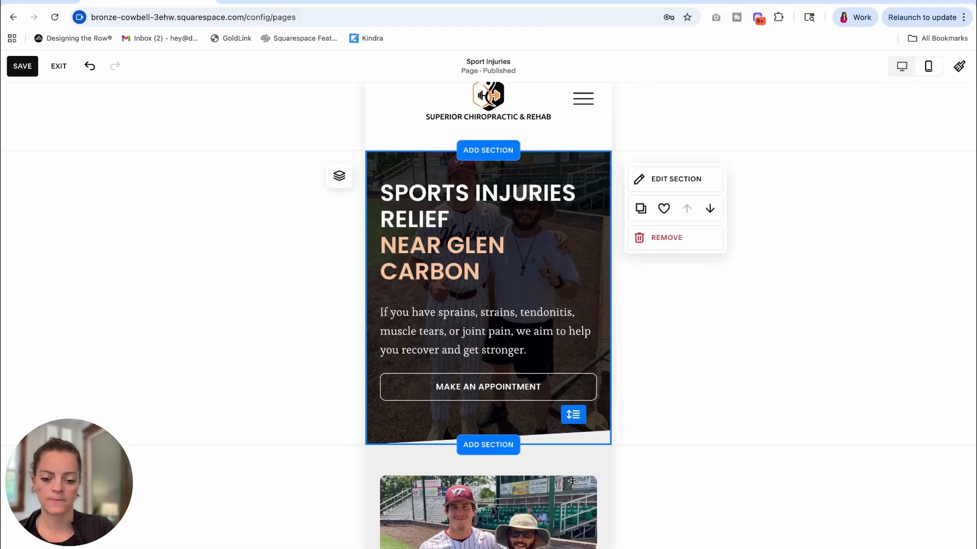
Step: Extend the white shape downward over the mobile body text and send it behind the text
{"action": "scroll", "coordinate": [572, 481], "scroll_direction": "down", "scroll_amount": 8}
{"action": "left_click", "coordinate": [545, 408]}
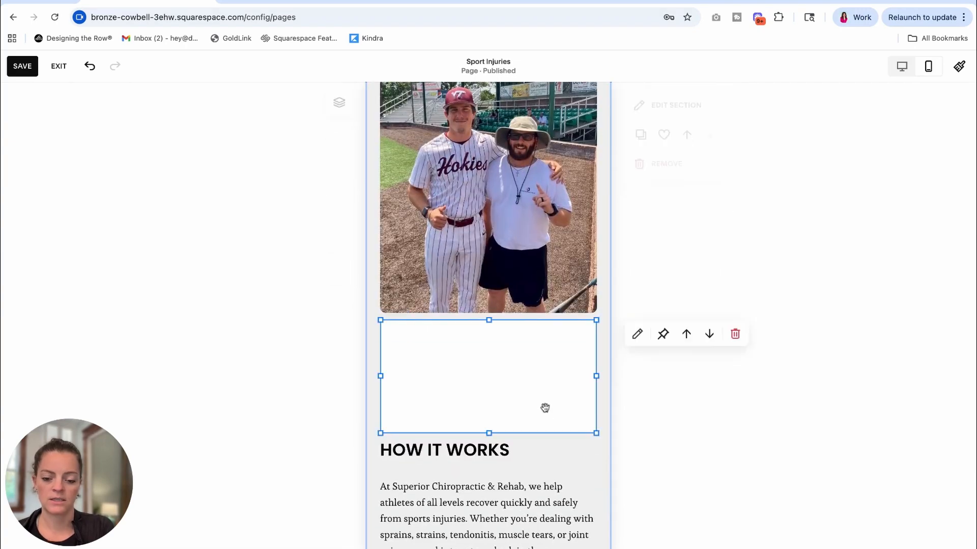
{"action": "scroll", "coordinate": [539, 397], "scroll_direction": "down", "scroll_amount": 3}
{"action": "left_click_drag", "start_coordinate": [493, 294], "coordinate": [493, 291]}
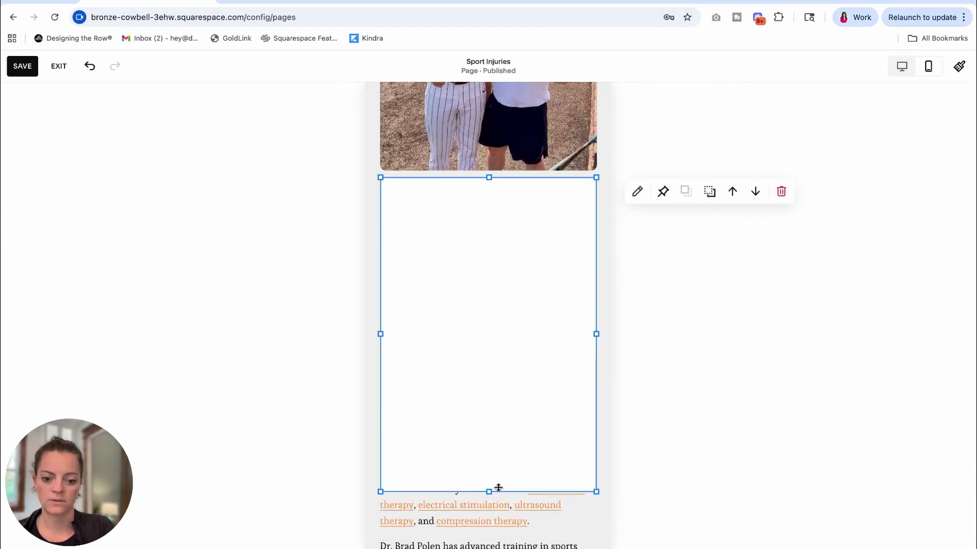
{"action": "left_click", "coordinate": [709, 196]}
Step: Move the mobile text block inside the white shape and narrow it from both sides to create side padding
{"action": "left_click_drag", "start_coordinate": [450, 383], "coordinate": [380, 398]}
{"action": "left_click_drag", "start_coordinate": [383, 431], "coordinate": [408, 431]}
{"action": "left_click_drag", "start_coordinate": [597, 475], "coordinate": [568, 474]}
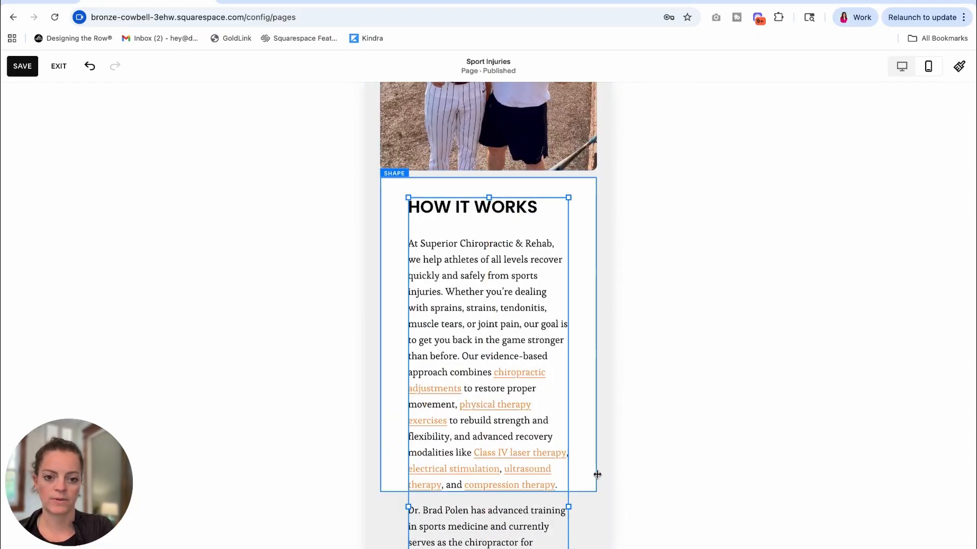
Step: Extend the bottom of the white shape to just below the last paragraph of the mobile text
{"action": "scroll", "coordinate": [595, 473], "scroll_direction": "down", "scroll_amount": 3}
{"action": "left_click", "coordinate": [575, 305]}
{"action": "left_click_drag", "start_coordinate": [489, 327], "coordinate": [488, 331]}
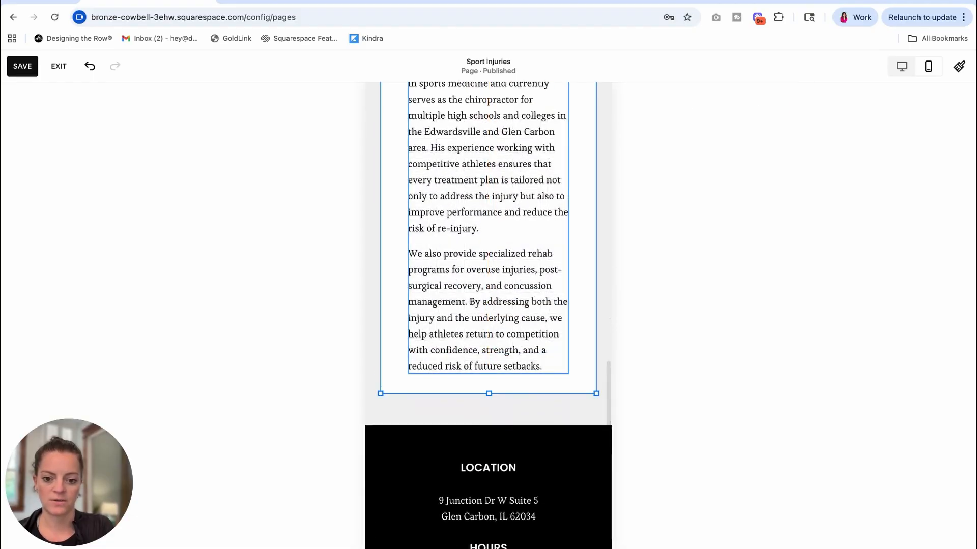
{"action": "left_click", "coordinate": [505, 401]}
Step: Return to the banner and save the Sport Injuries page
{"action": "scroll", "coordinate": [506, 399], "scroll_direction": "up", "scroll_amount": 5}
{"action": "scroll", "coordinate": [507, 370], "scroll_direction": "up", "scroll_amount": 10}
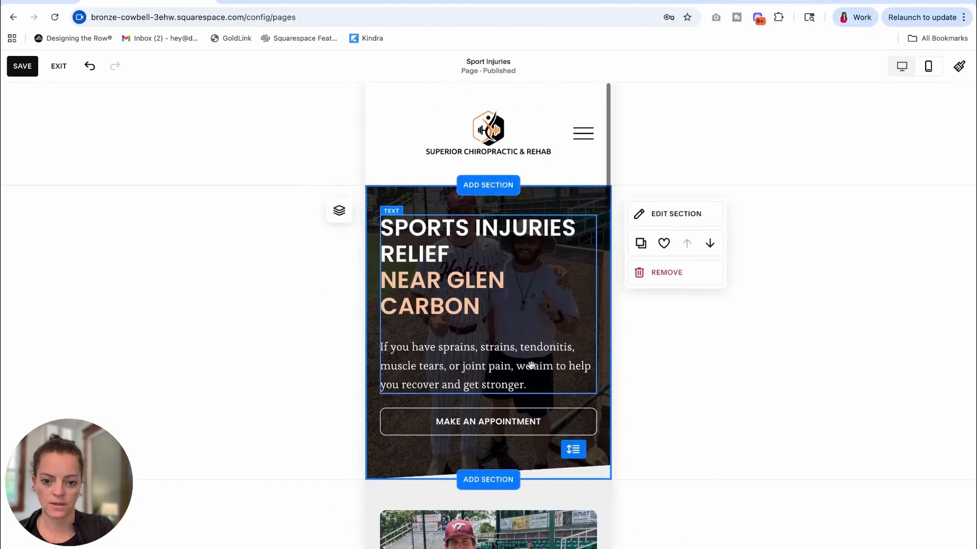
{"action": "left_click", "coordinate": [20, 67]}
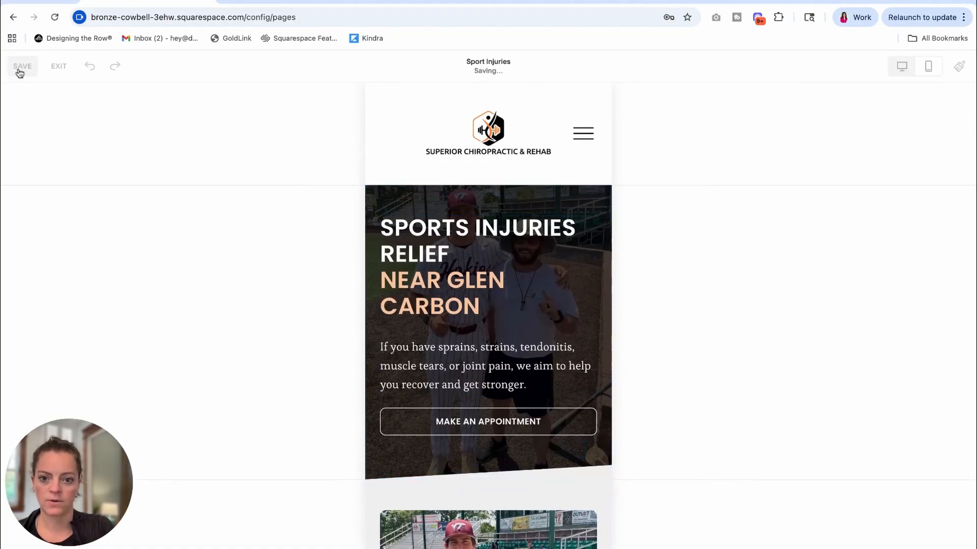
Step: Compare the banner in the desktop and mobile layouts and review the mobile photo, white card and text on the Sport Injuries page
{"action": "left_click", "coordinate": [902, 67]}
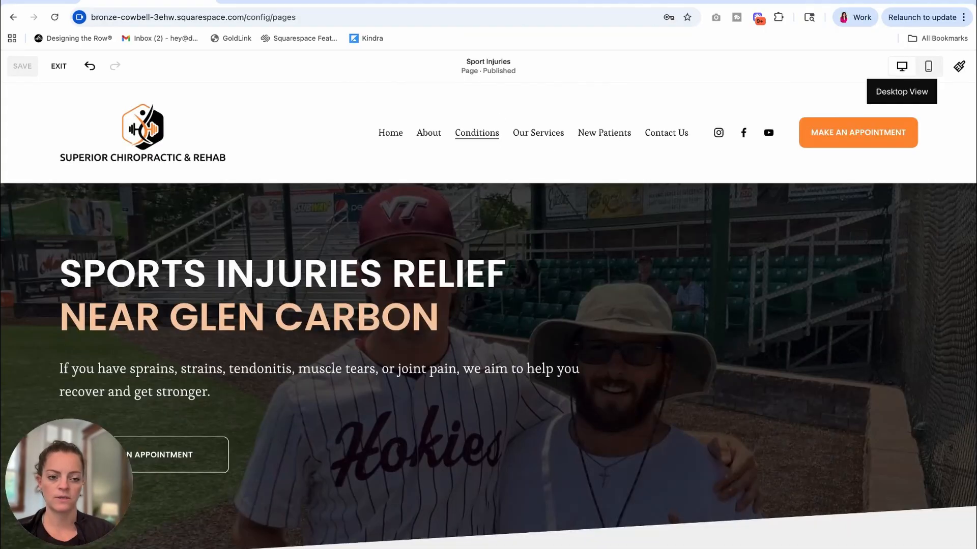
{"action": "left_click", "coordinate": [929, 67]}
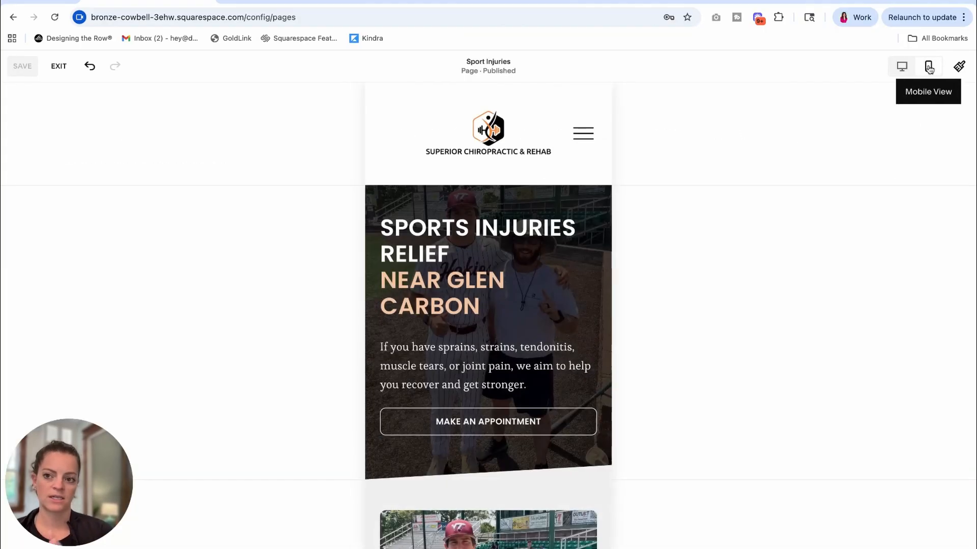
{"action": "scroll", "coordinate": [598, 331], "scroll_direction": "down", "scroll_amount": 6}
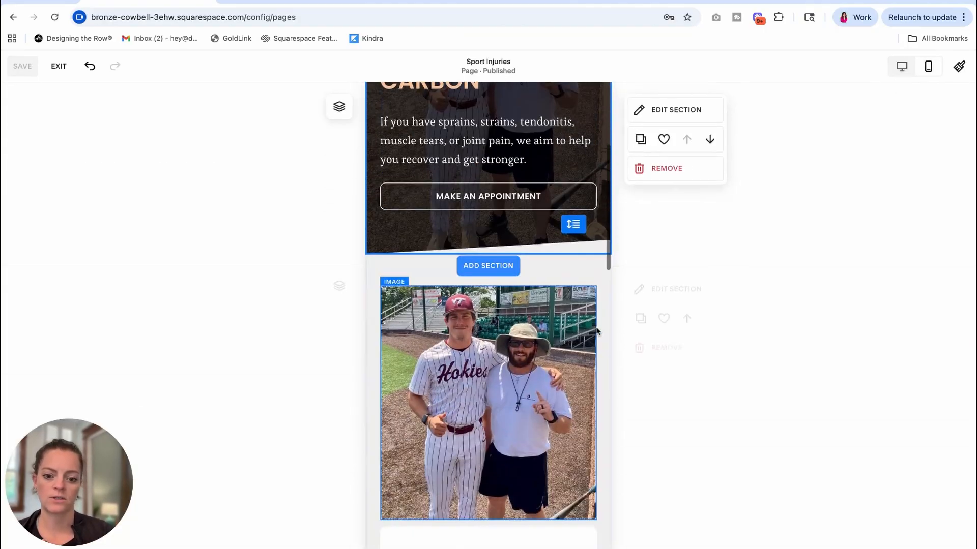
{"action": "scroll", "coordinate": [598, 330], "scroll_direction": "down", "scroll_amount": 8}
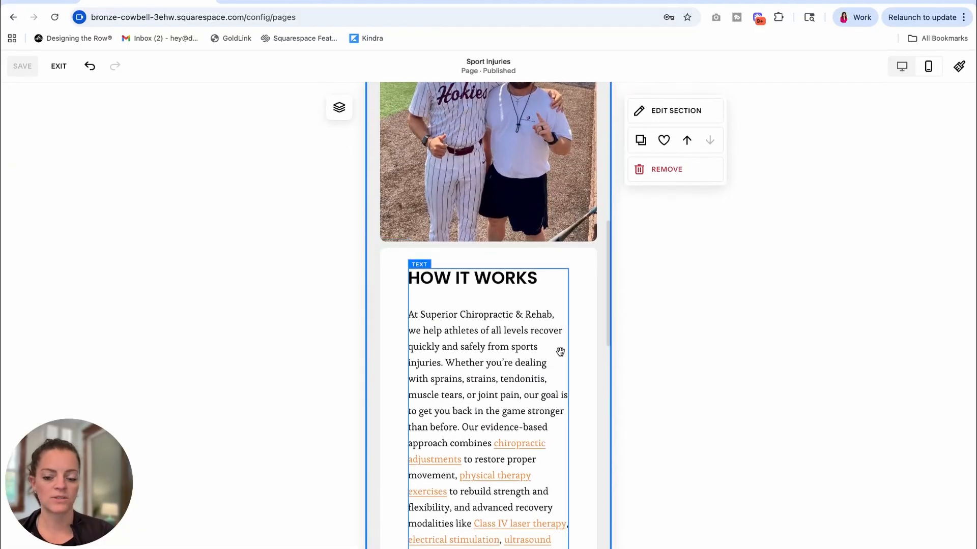
{"action": "scroll", "coordinate": [560, 352], "scroll_direction": "down", "scroll_amount": 3}
{"action": "scroll", "coordinate": [560, 352], "scroll_direction": "up", "scroll_amount": 15}
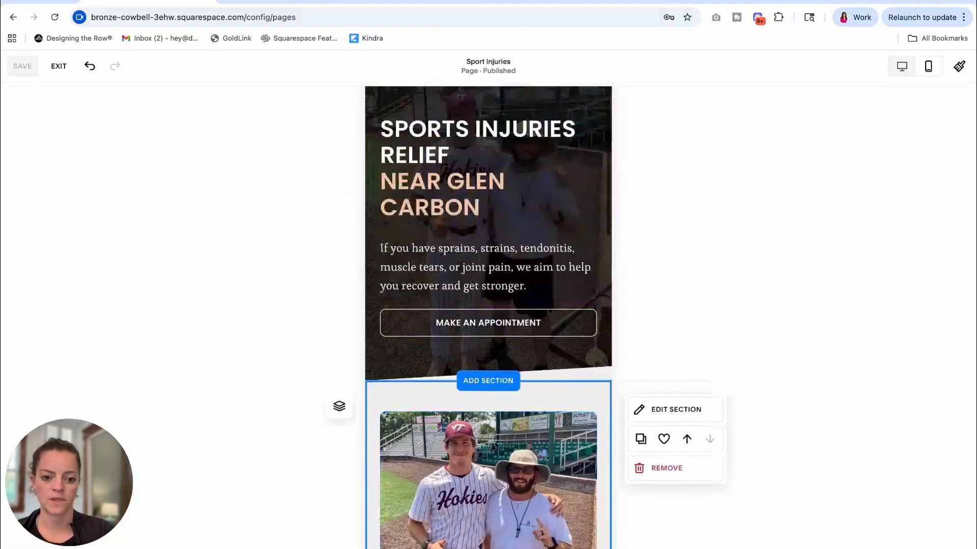
Step: Switch back to the desktop layout, exit page editing and bring the Conditions pages into view in the page list
{"action": "left_click", "coordinate": [902, 66]}
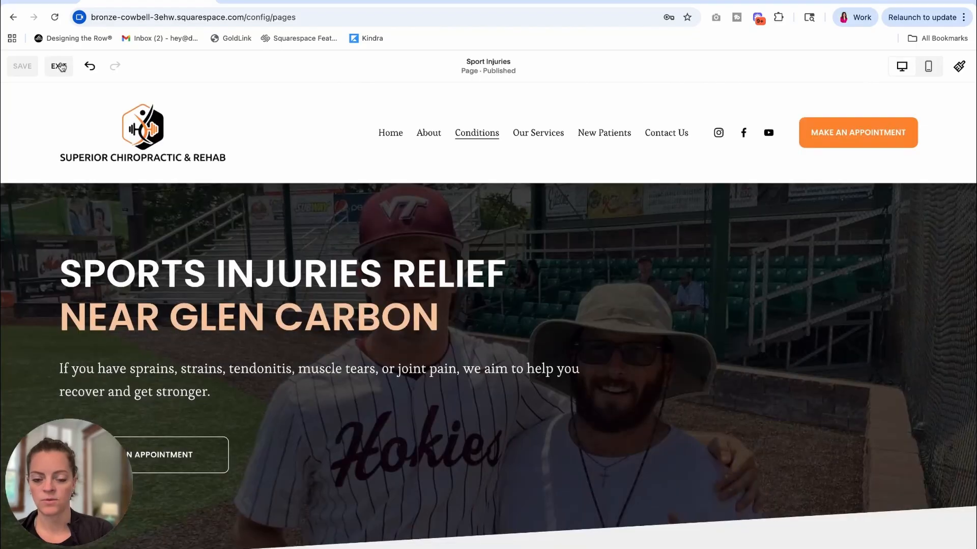
{"action": "left_click", "coordinate": [59, 66]}
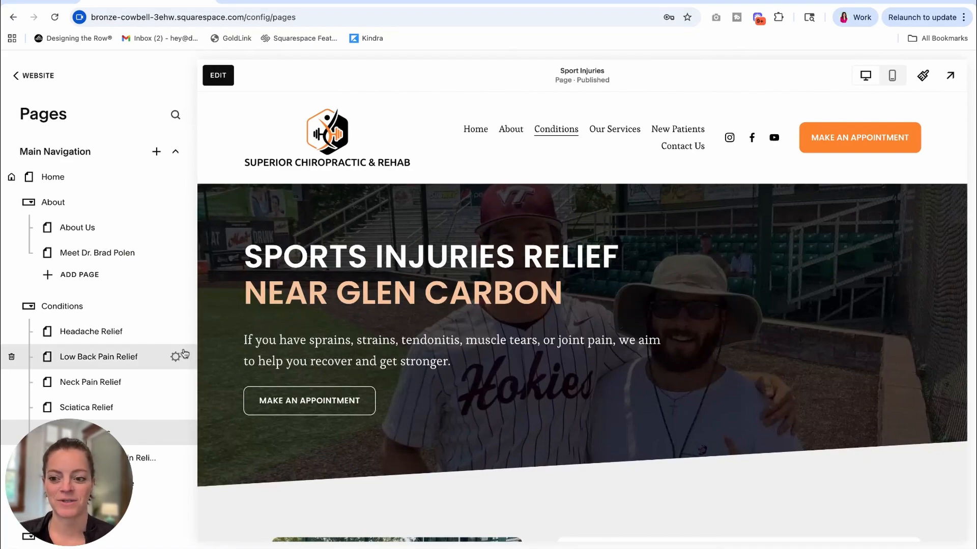
{"action": "scroll", "coordinate": [178, 356], "scroll_direction": "down", "scroll_amount": 3}
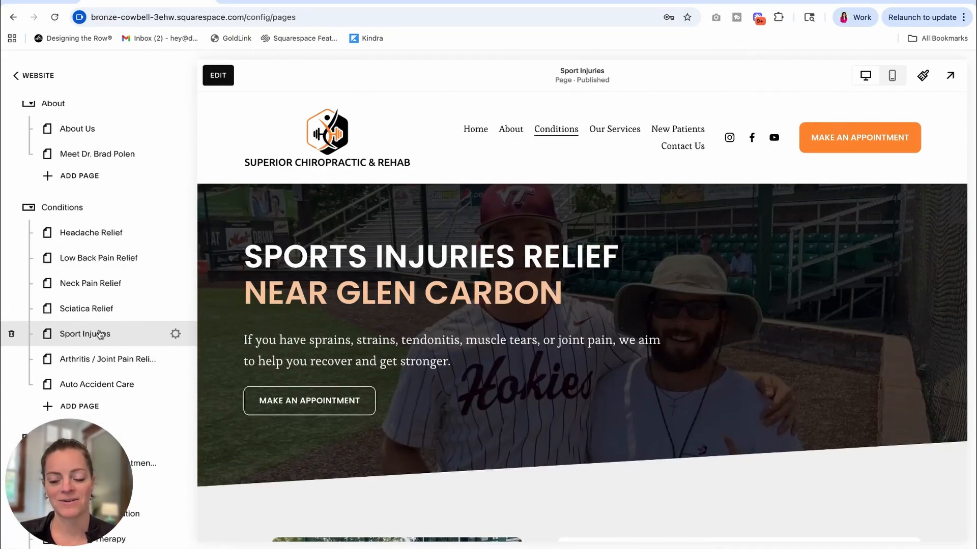